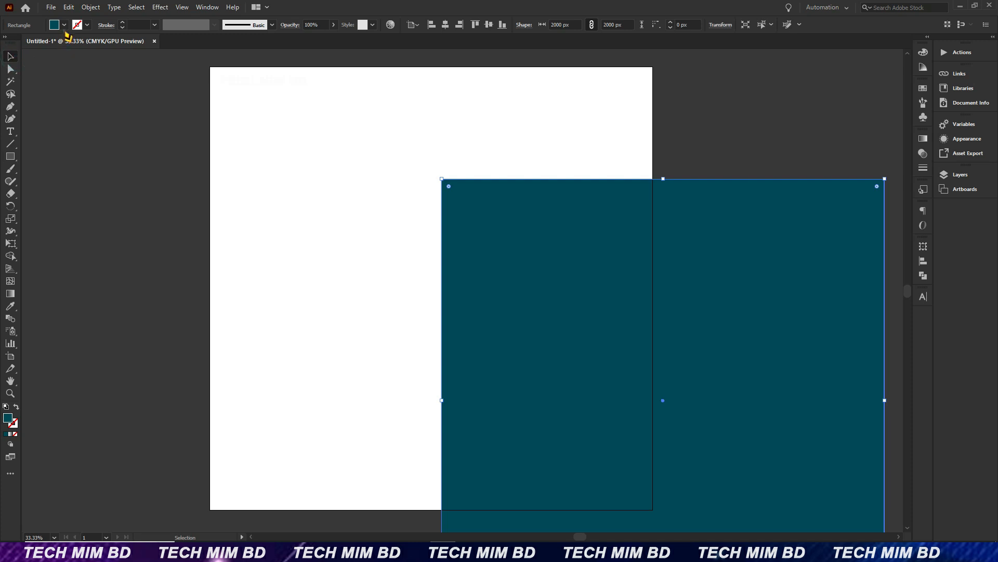
# Step: Inspect the CMYK fill values of the teal rectangle
pyautogui.click(64, 25)
pyautogui.click(924, 52)
pyautogui.click(894, 64)
pyautogui.click(890, 78)
pyautogui.click(891, 90)
pyautogui.click(891, 103)
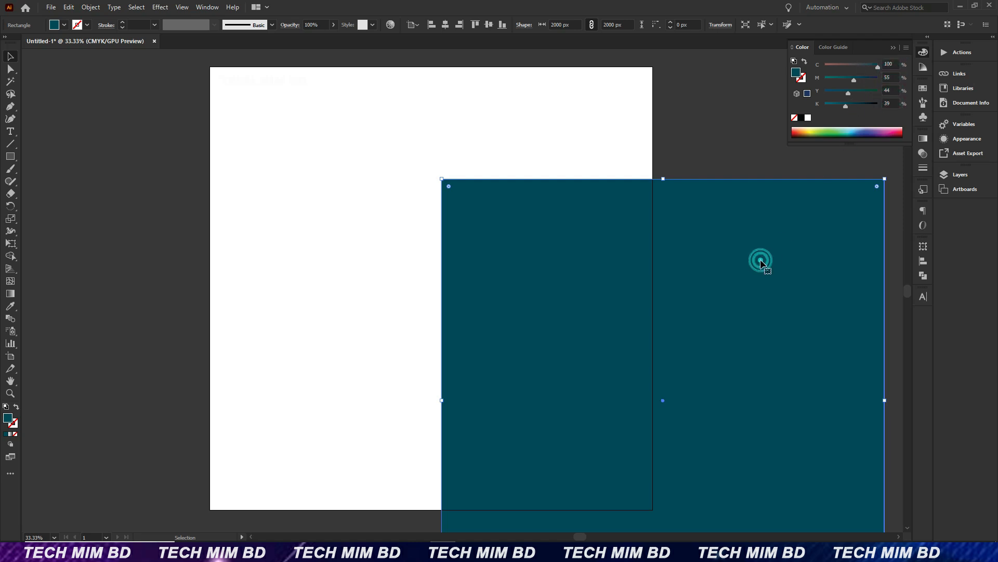
# Step: Centre the teal rectangle horizontally and vertically on the artboard
pyautogui.click(446, 25)
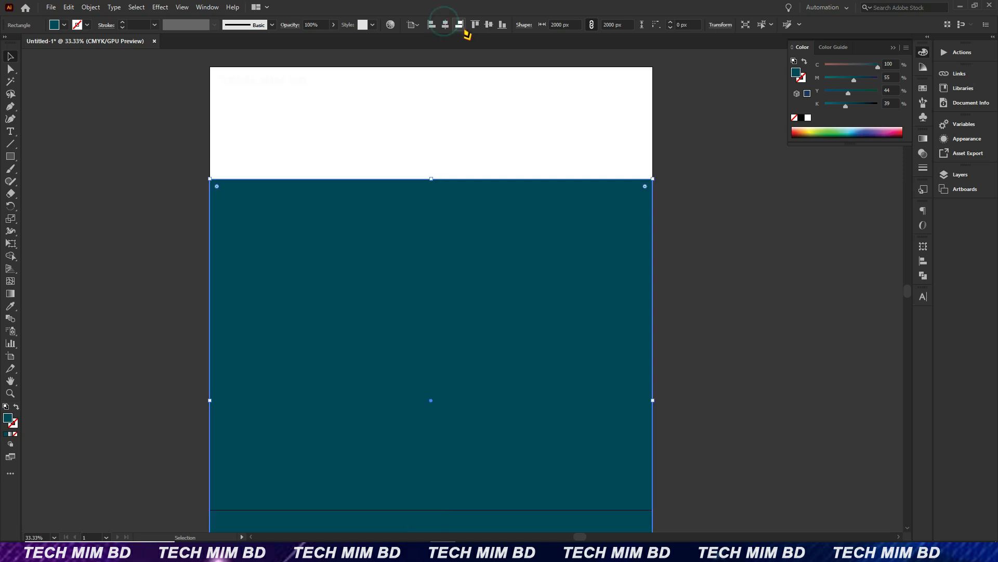
pyautogui.click(489, 24)
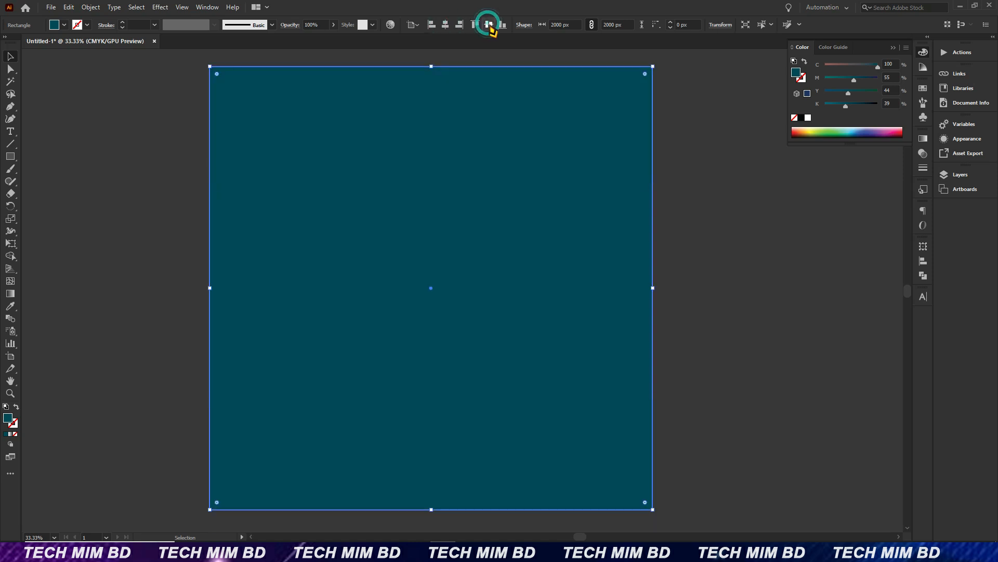
pyautogui.click(681, 125)
# Step: Send the teal background rectangle to the back and lock it
pyautogui.click(557, 152)
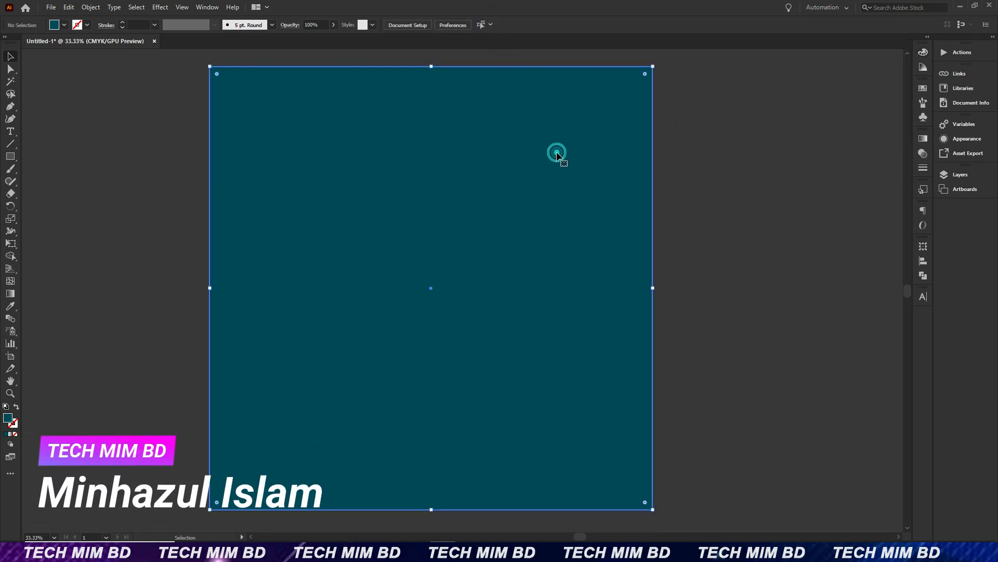
pyautogui.rightClick(557, 153)
pyautogui.moveTo(626, 357)
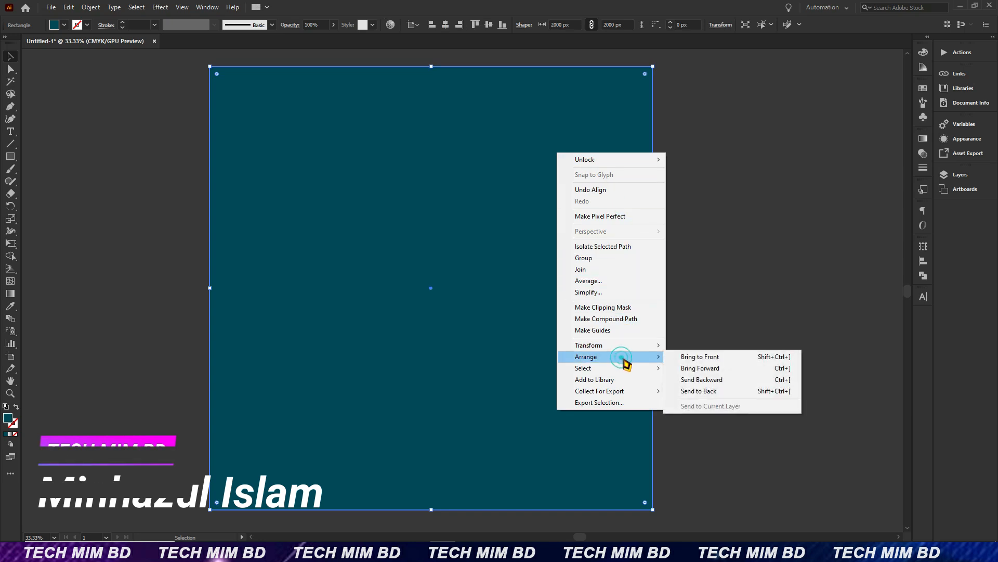
pyautogui.click(710, 393)
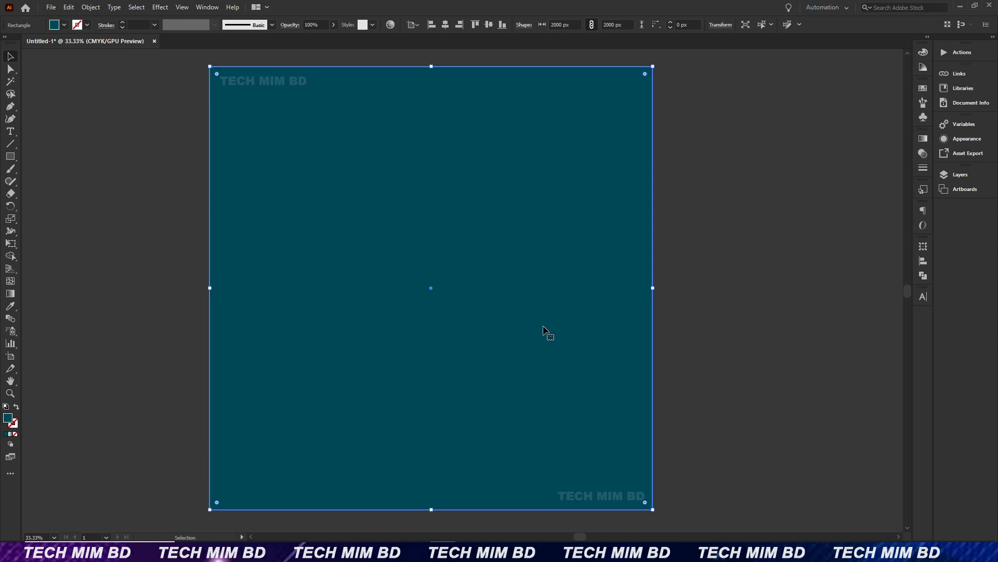
pyautogui.hotkey('ctrl', '2')
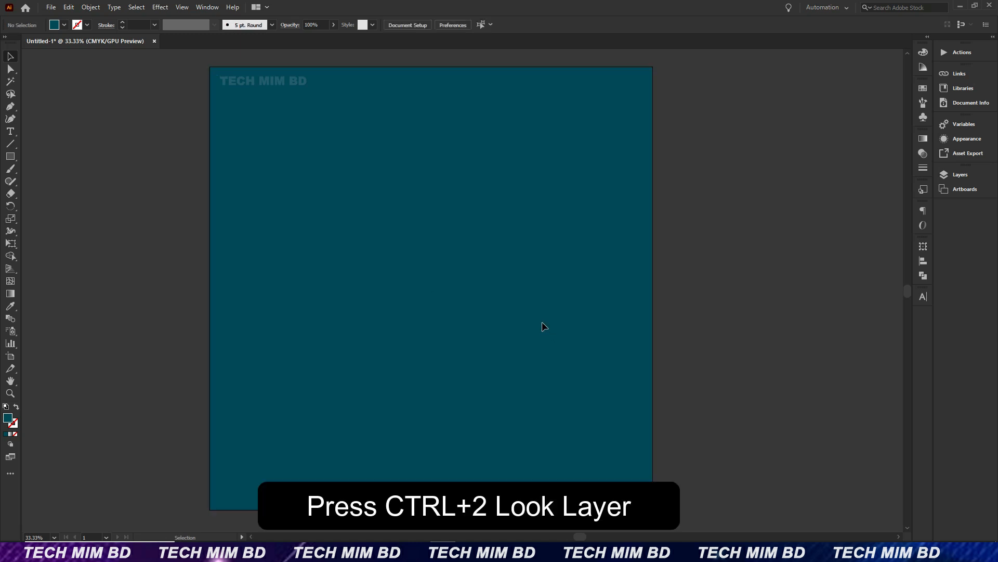
# Step: Add the point text LOVE at 72 pt in the upper middle of the artboard
pyautogui.click(10, 132)
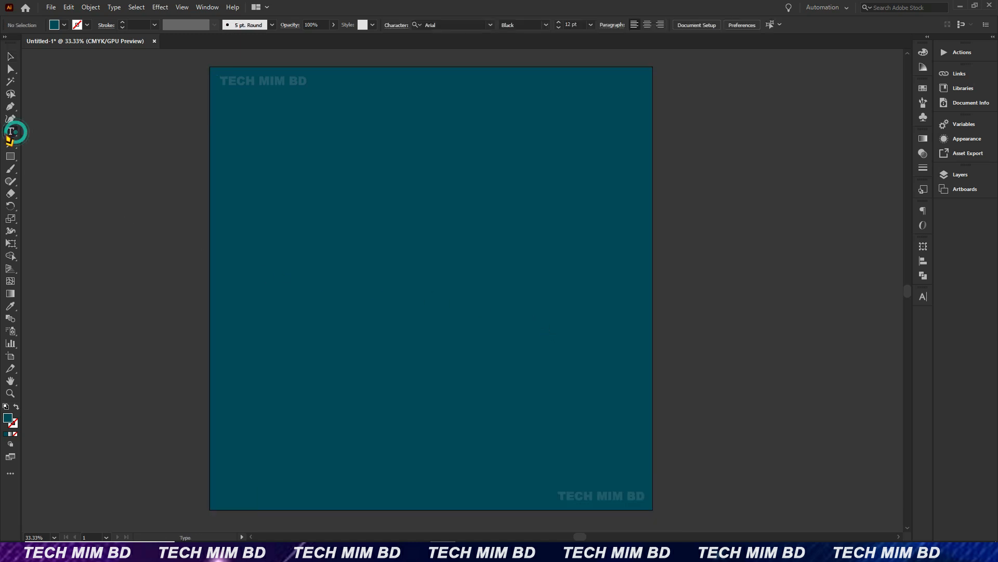
pyautogui.click(50, 132)
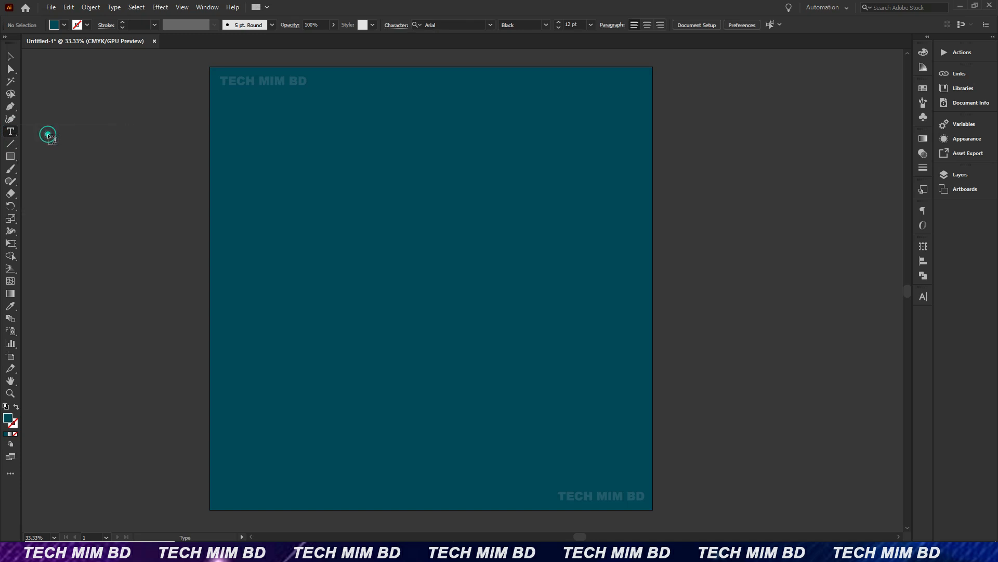
pyautogui.click(371, 213)
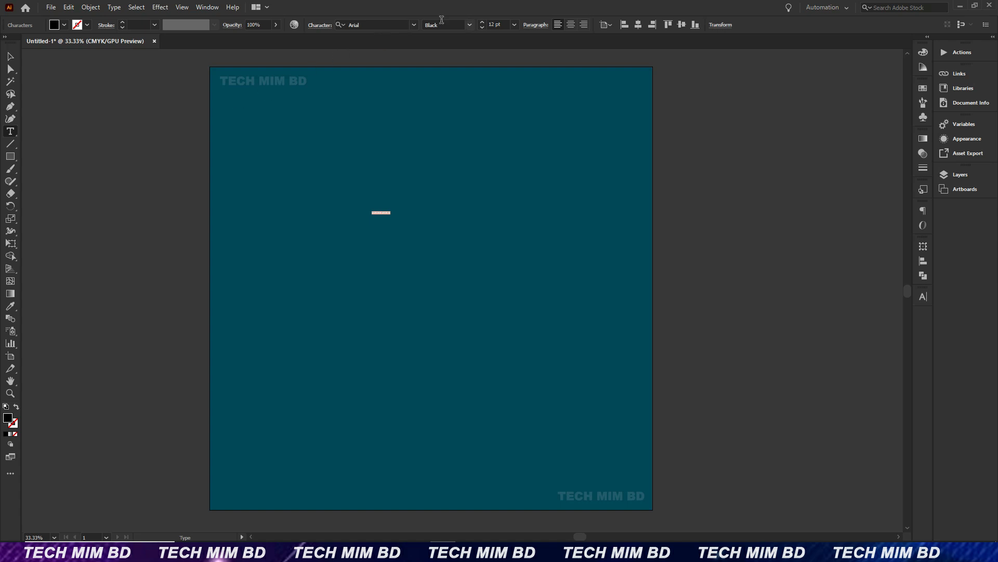
pyautogui.click(516, 24)
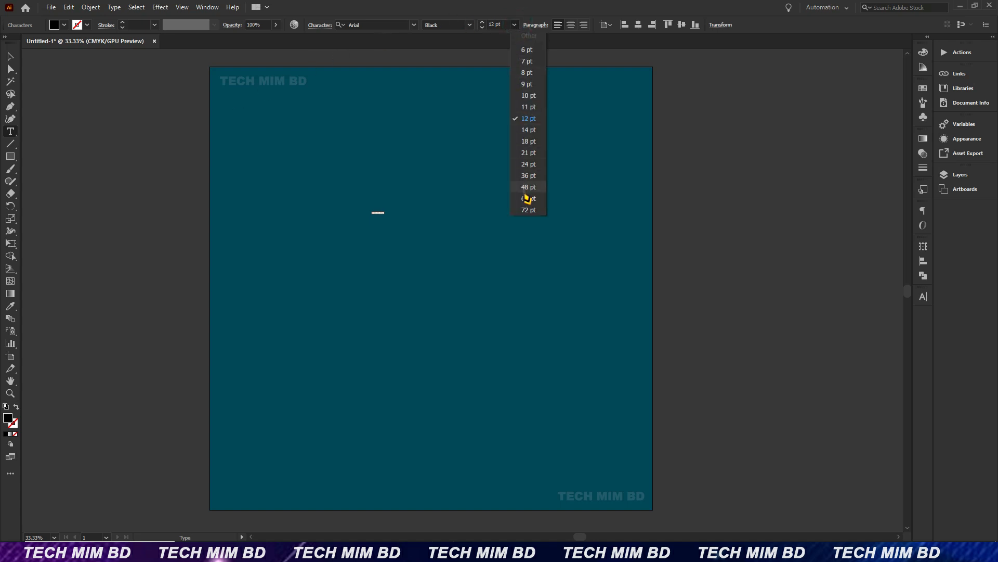
pyautogui.click(527, 210)
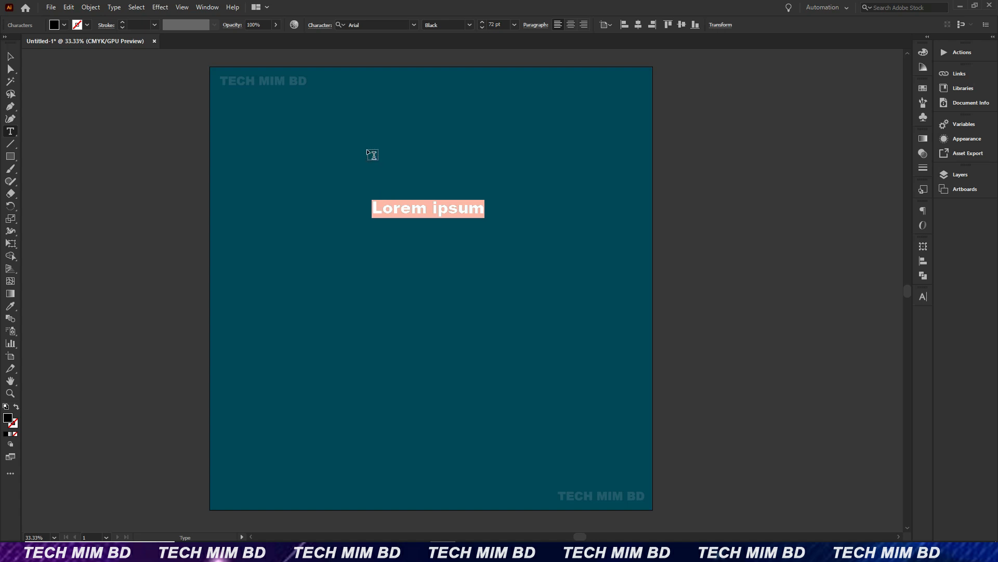
pyautogui.press('BackSpace')
pyautogui.write('LOVE')
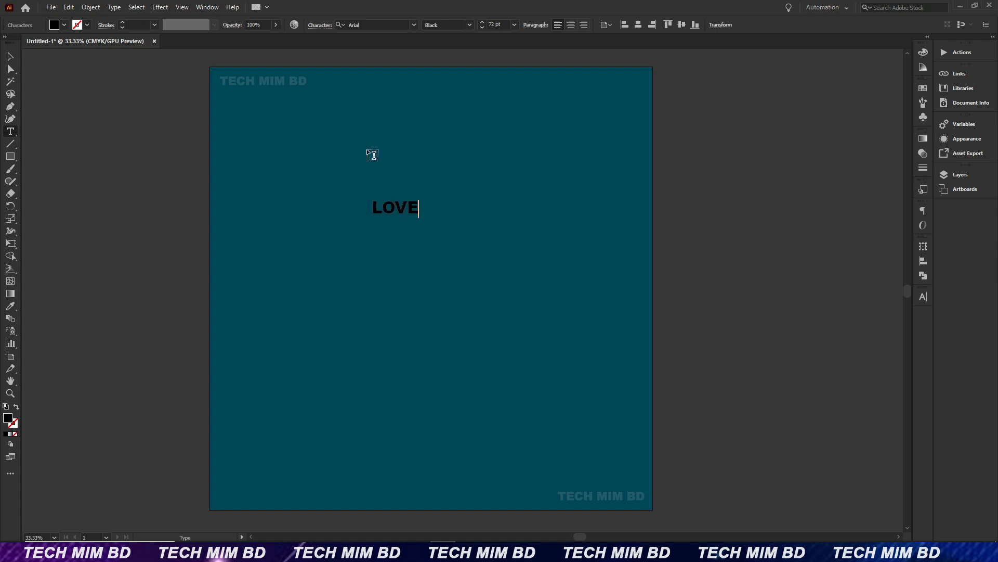
# Step: Enlarge the LOVE text to about 446 pt and break it into two lines, LO and VE
pyautogui.click(10, 56)
pyautogui.moveTo(417, 219); pyautogui.dragTo(566, 275)
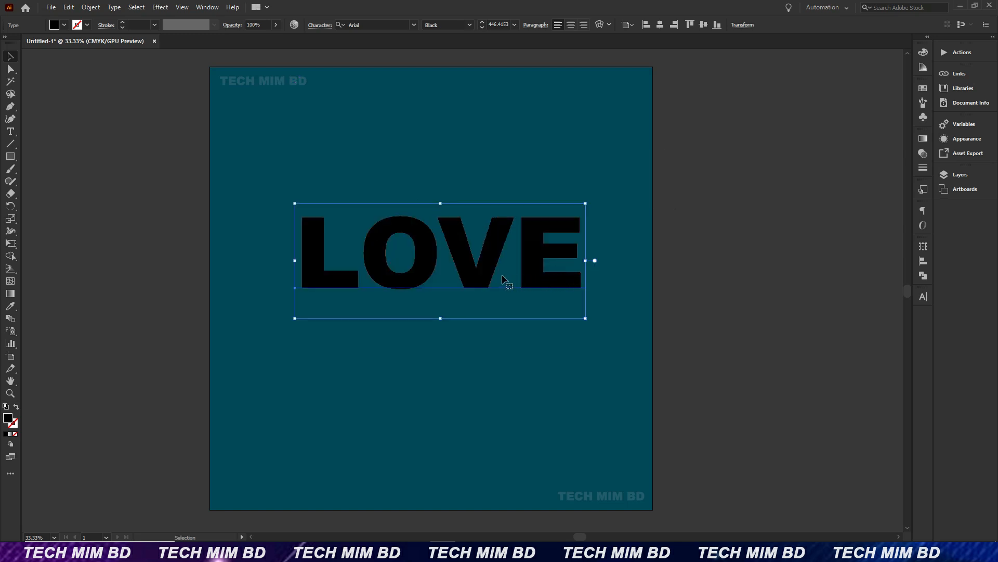
pyautogui.doubleClick(432, 234)
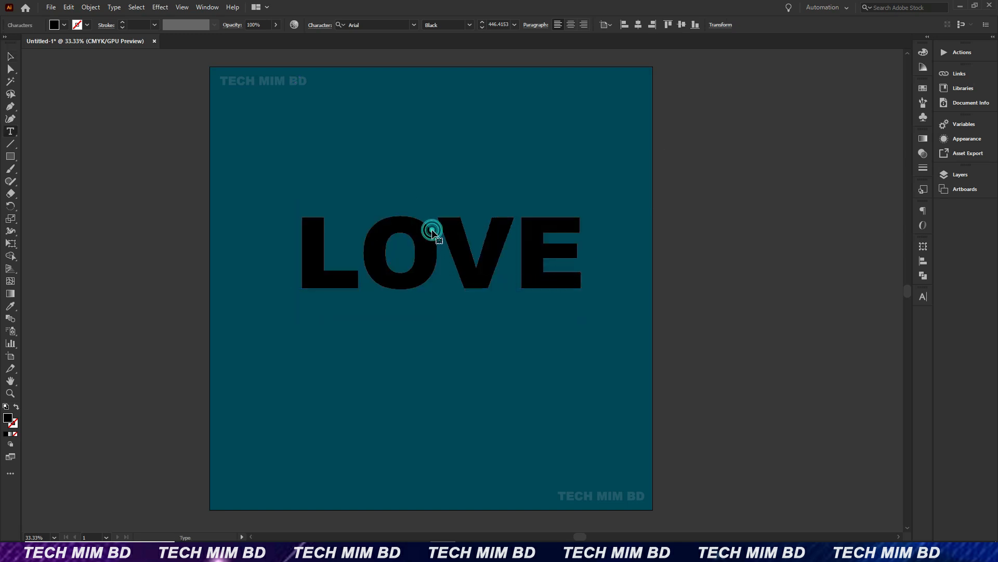
pyautogui.press('Return')
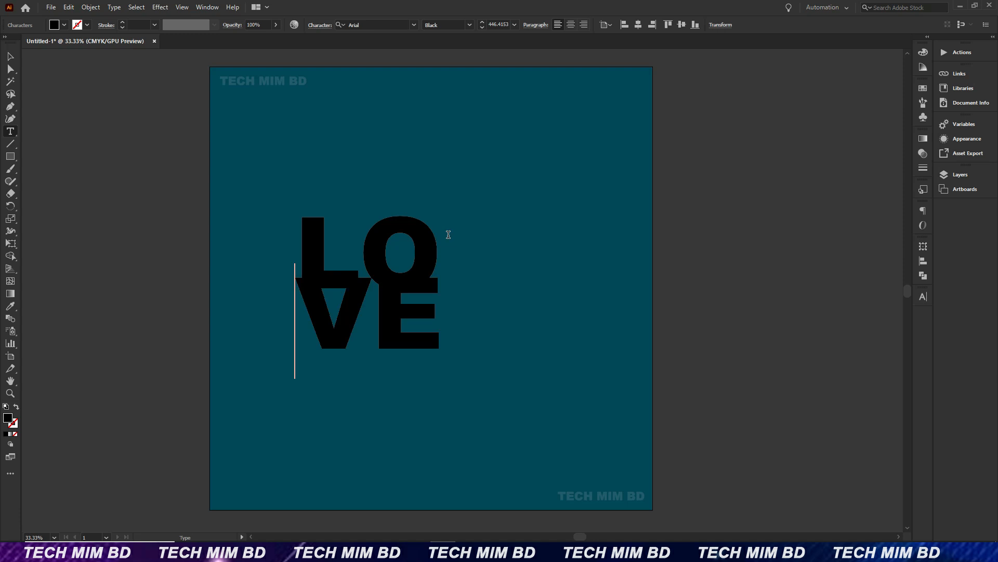
# Step: Set the leading of both LOVE text lines to 328 pt so that LO and VE no longer overlap
pyautogui.moveTo(299, 206); pyautogui.dragTo(463, 329)
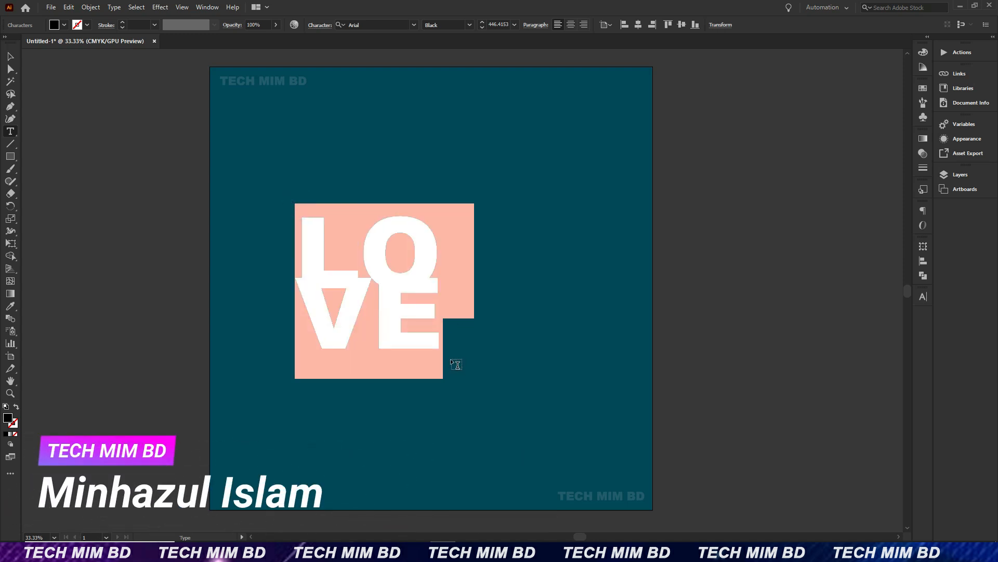
pyautogui.click(923, 296)
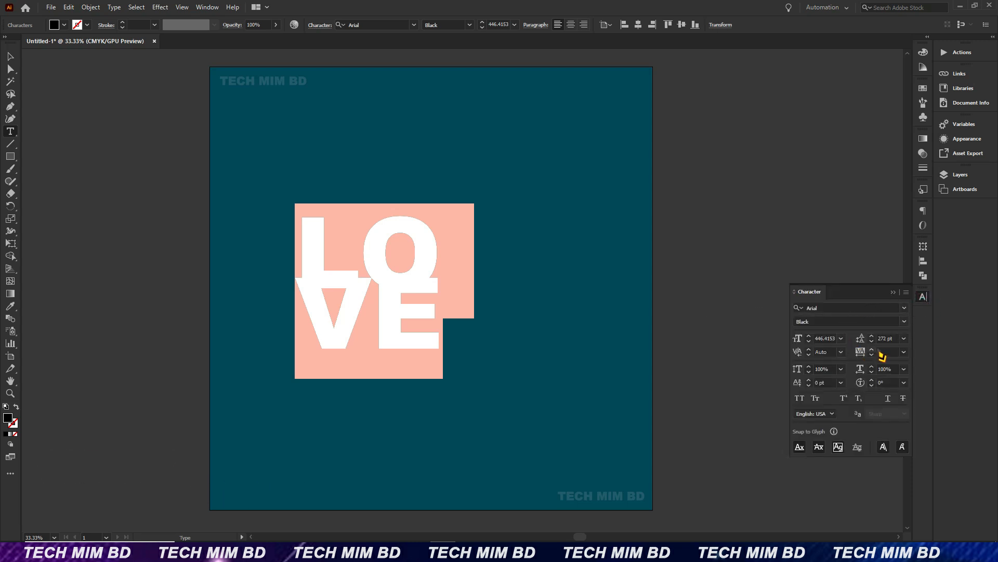
pyautogui.click(886, 338)
pyautogui.click(871, 337)
pyautogui.click(872, 336)
pyautogui.click(871, 336)
pyautogui.click(872, 337)
pyautogui.click(872, 336)
pyautogui.click(872, 336)
pyautogui.click(872, 336)
pyautogui.click(871, 336)
pyautogui.click(871, 336)
pyautogui.click(871, 336)
pyautogui.click(871, 336)
pyautogui.click(871, 336)
pyautogui.click(872, 336)
pyautogui.click(872, 336)
pyautogui.click(871, 336)
pyautogui.click(872, 337)
pyautogui.click(872, 337)
pyautogui.click(872, 336)
pyautogui.click(871, 336)
pyautogui.click(872, 336)
pyautogui.click(871, 336)
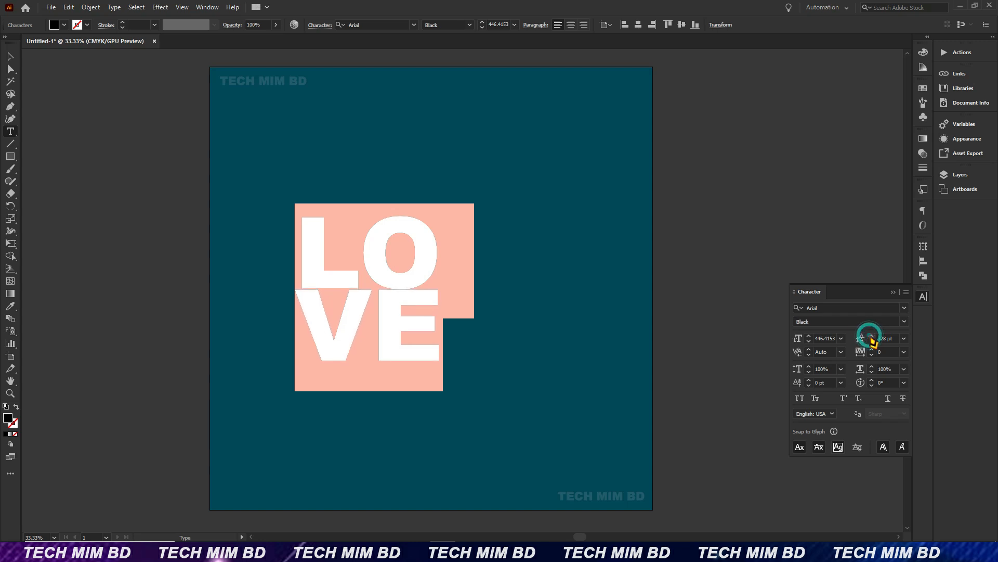
pyautogui.click(398, 304)
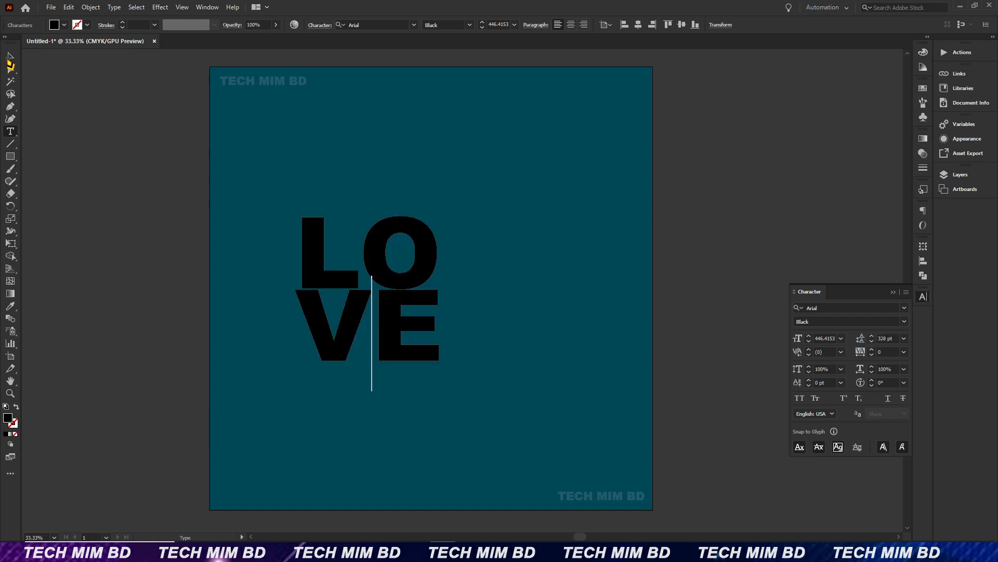
# Step: Move the LOVE text closer to the artboard's vertical centre line and convert it to outlines
pyautogui.press('Escape')
pyautogui.moveTo(350, 266); pyautogui.dragTo(394, 236)
pyautogui.click(891, 292)
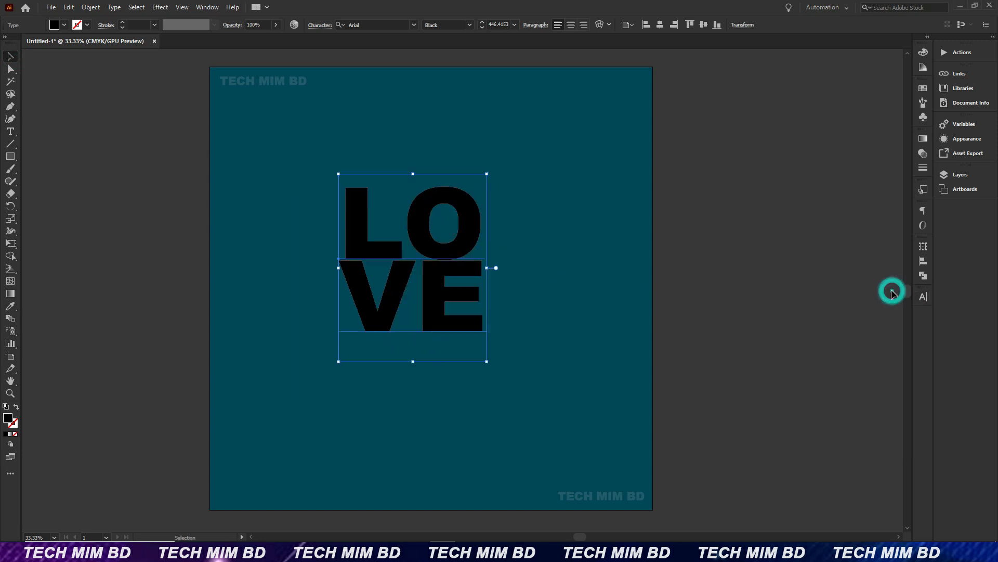
pyautogui.click(115, 8)
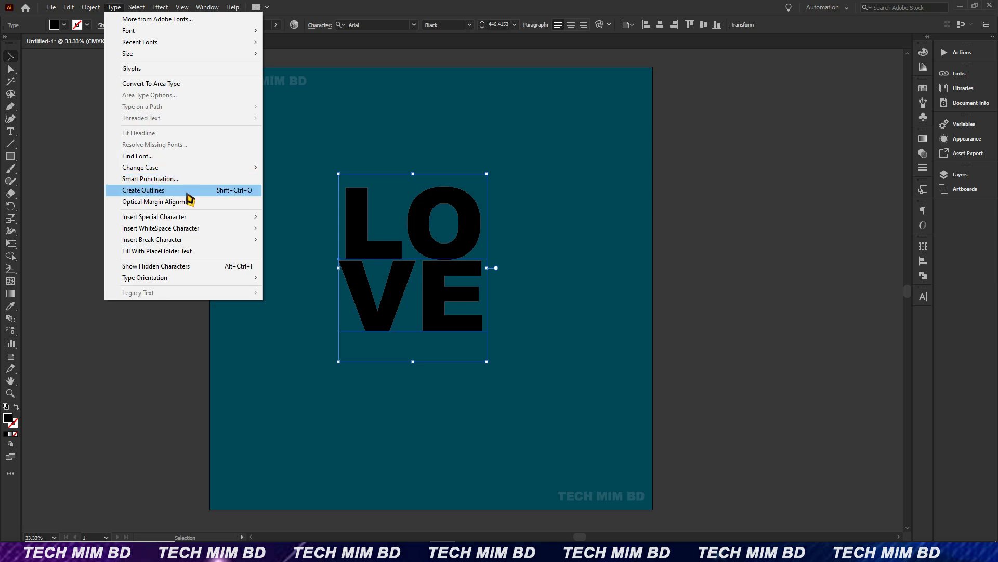
pyautogui.click(164, 191)
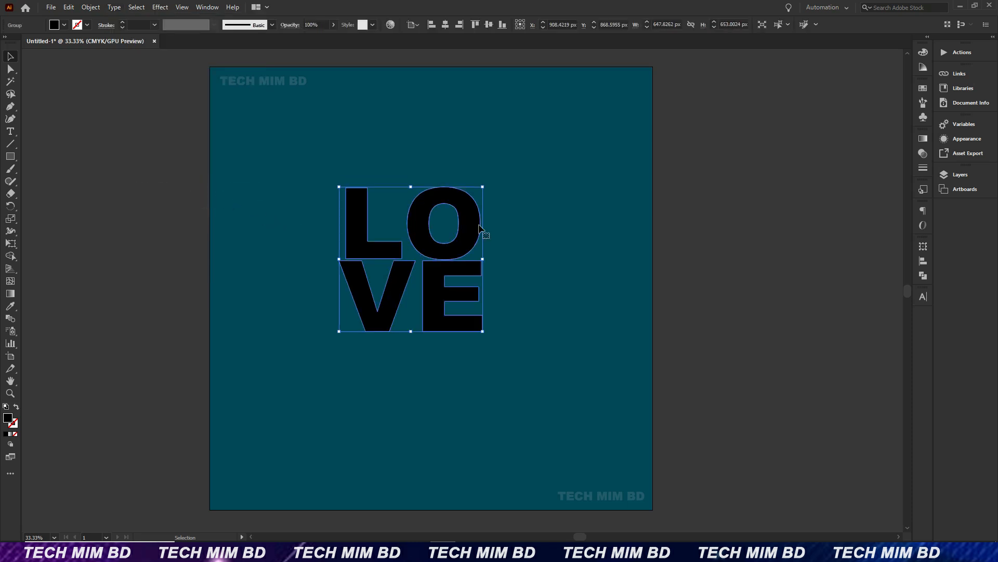
# Step: Enlarge the outlined LOVE group to about 1070 × 1079 px and centre it on the artboard
pyautogui.moveTo(485, 189); pyautogui.dragTo(584, 148)
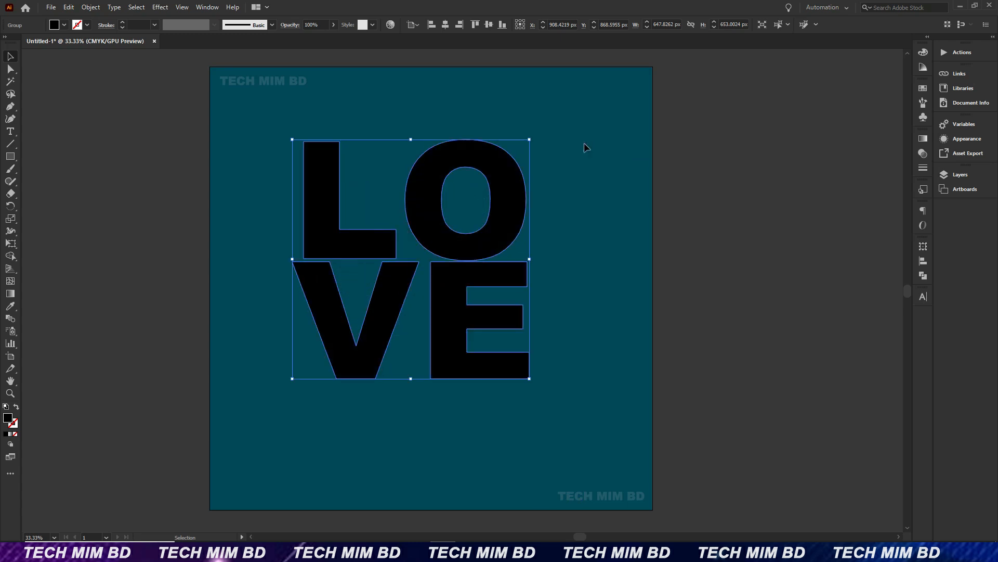
pyautogui.click(445, 25)
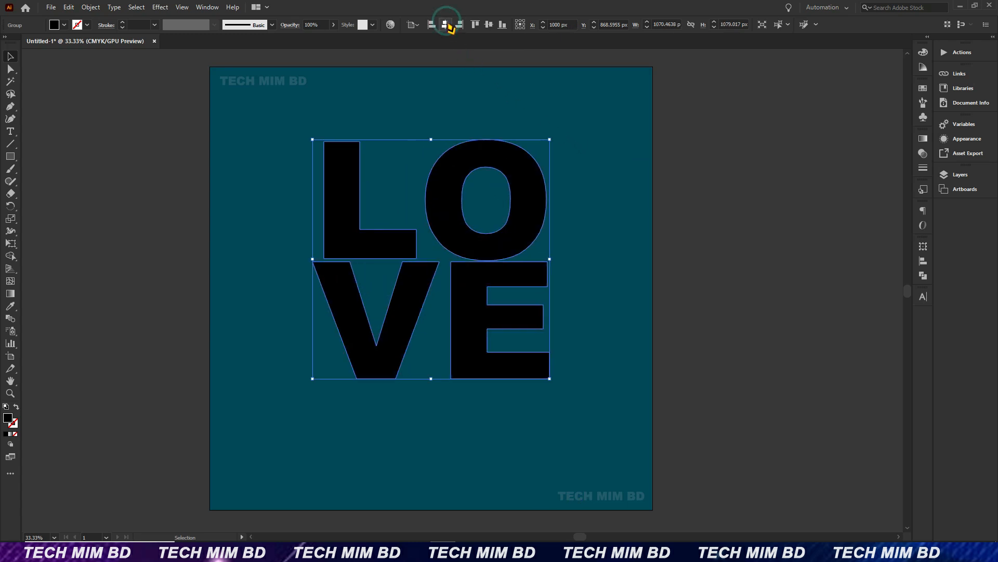
pyautogui.click(490, 26)
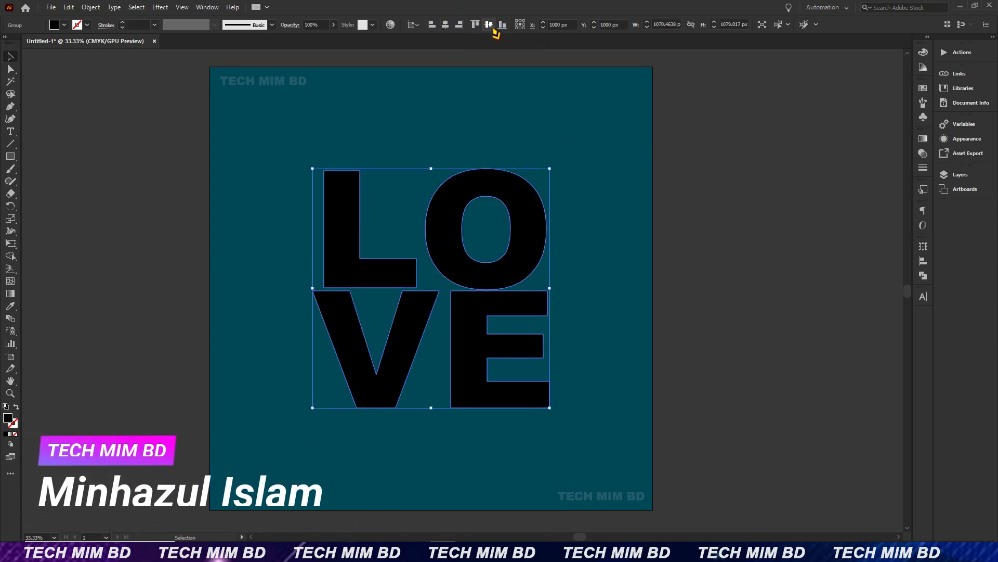
# Step: Remove the fill from the LOVE group and give it a white stroke
pyautogui.click(76, 26)
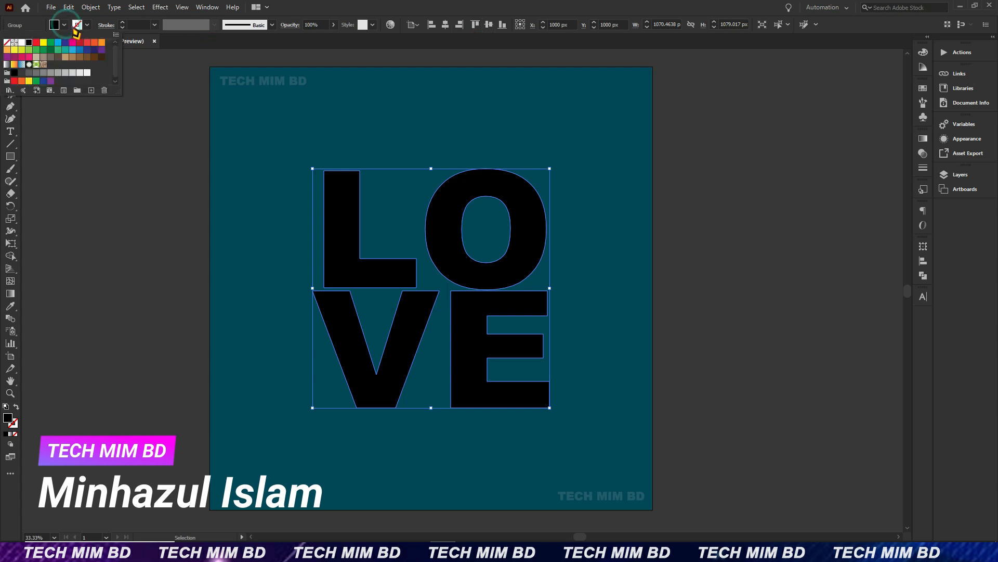
pyautogui.click(7, 42)
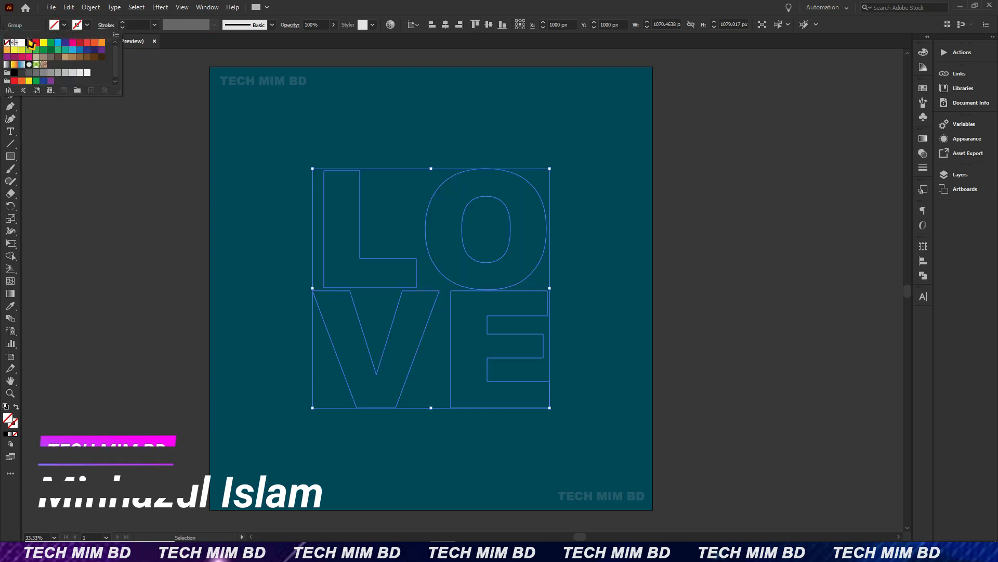
pyautogui.click(88, 25)
pyautogui.click(87, 25)
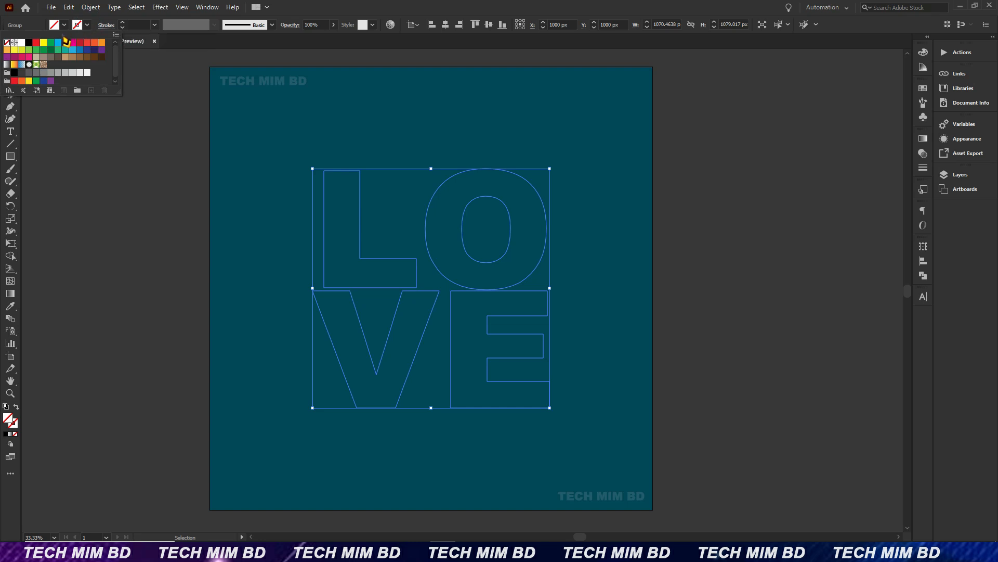
pyautogui.click(21, 43)
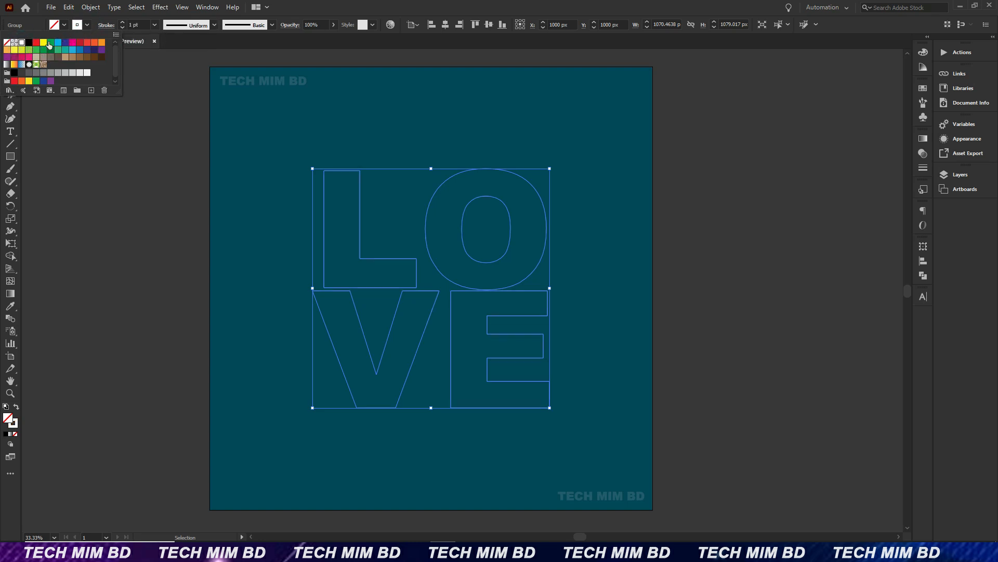
# Step: Set the stroke weight of the LOVE group to 3 pt and deselect it
pyautogui.click(142, 25)
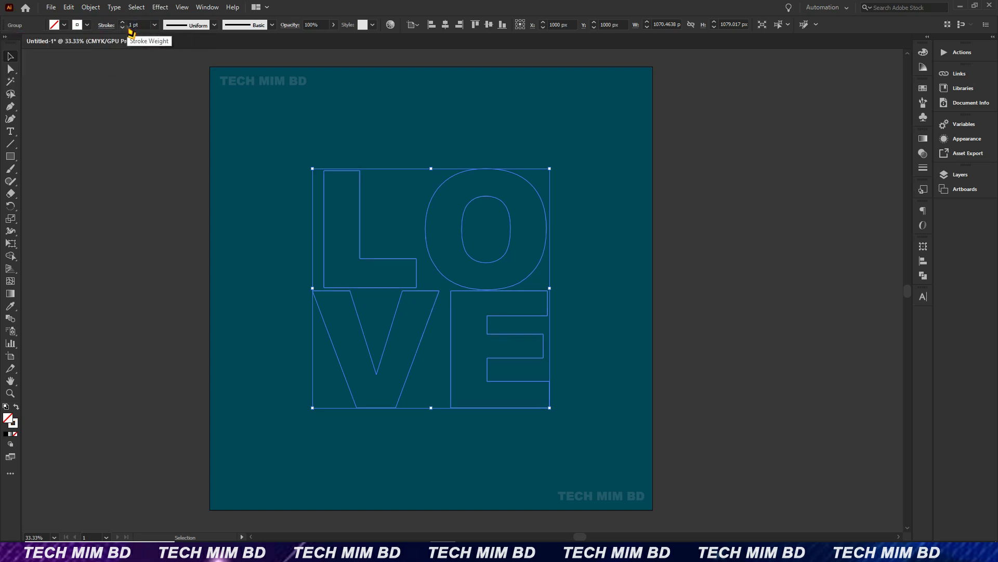
pyautogui.click(130, 26)
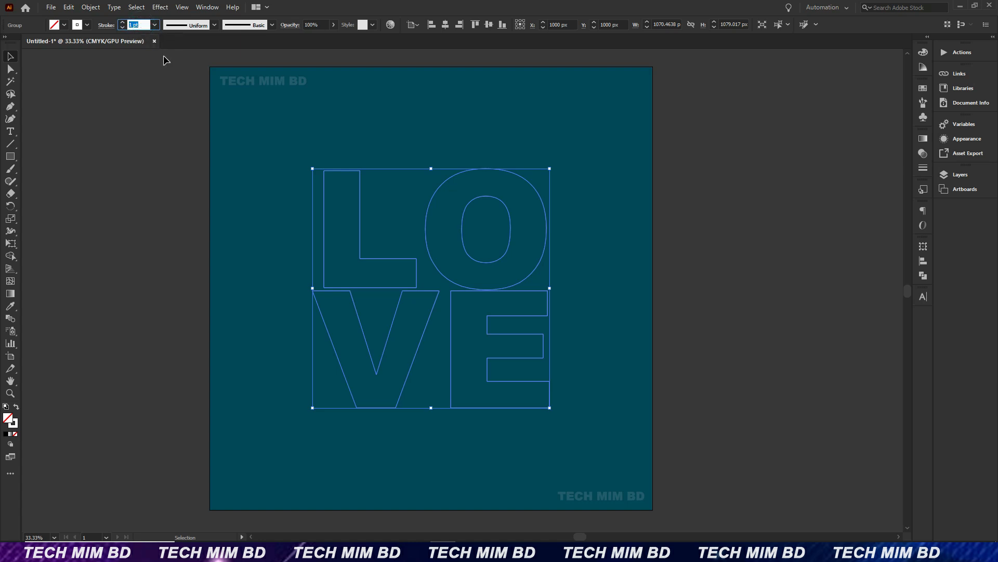
pyautogui.press('Return')
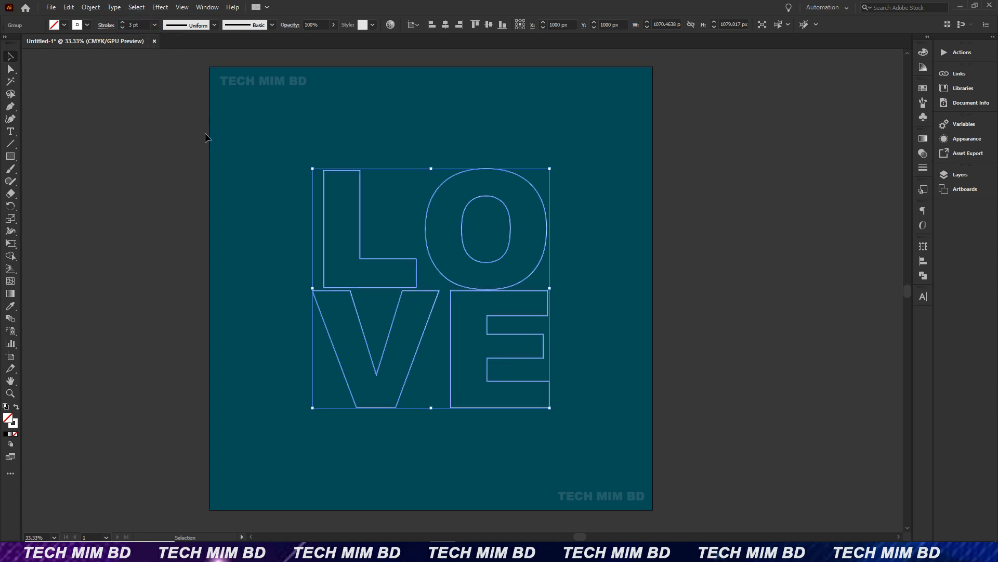
pyautogui.click(238, 264)
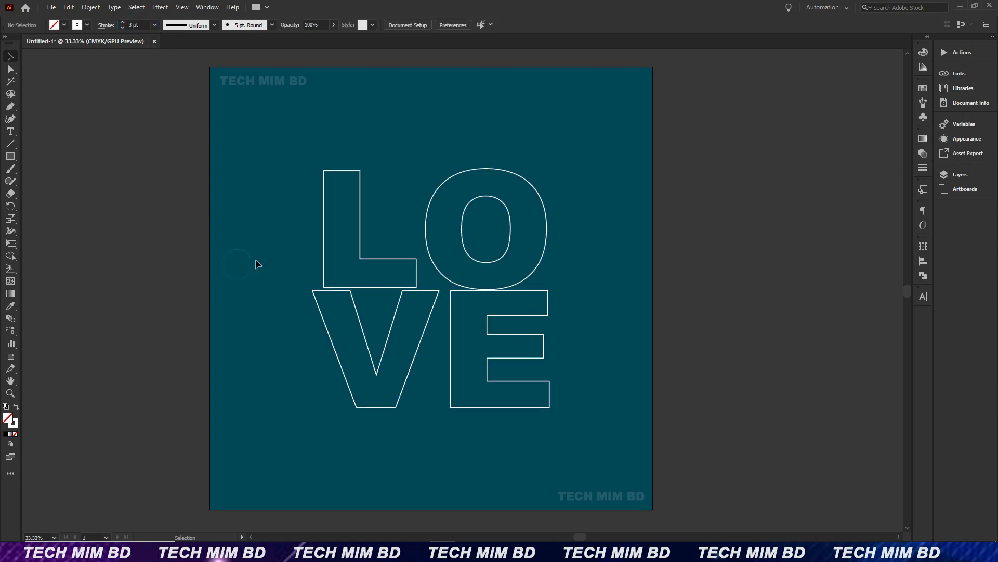
# Step: Paste a copy of the LOVE group directly behind the original and shrink it around the centre to about 171 × 173 px
pyautogui.click(339, 170)
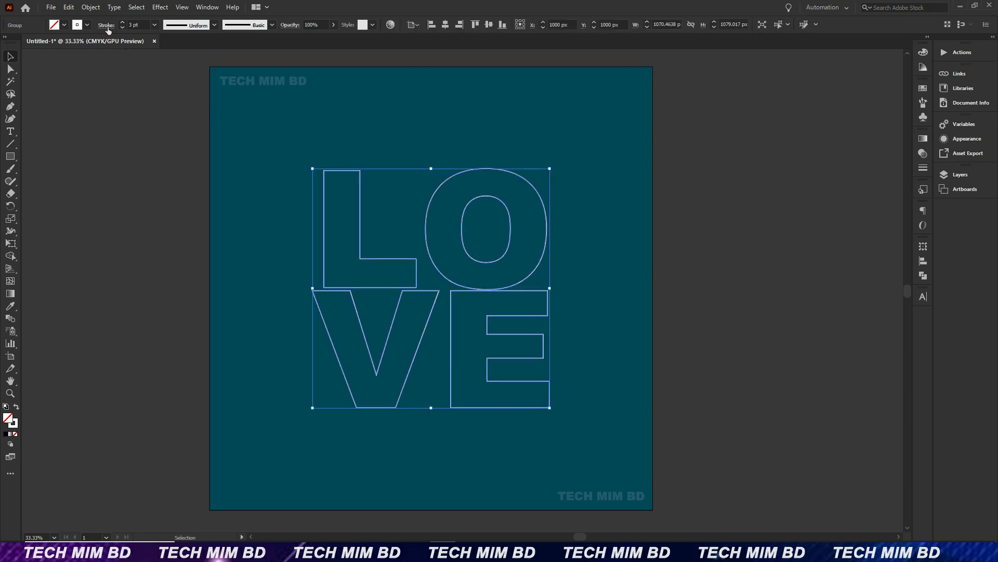
pyautogui.click(93, 8)
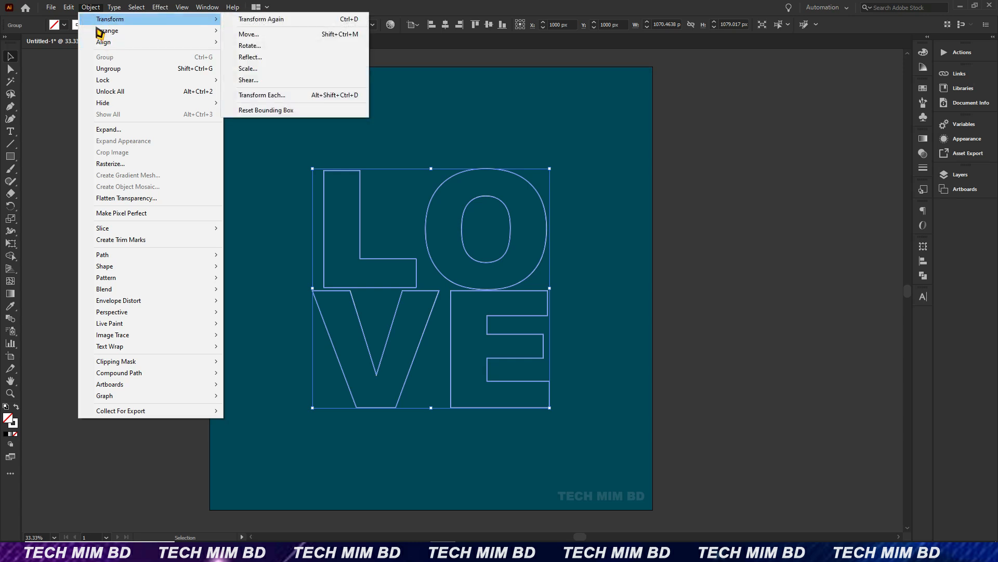
pyautogui.click(387, 225)
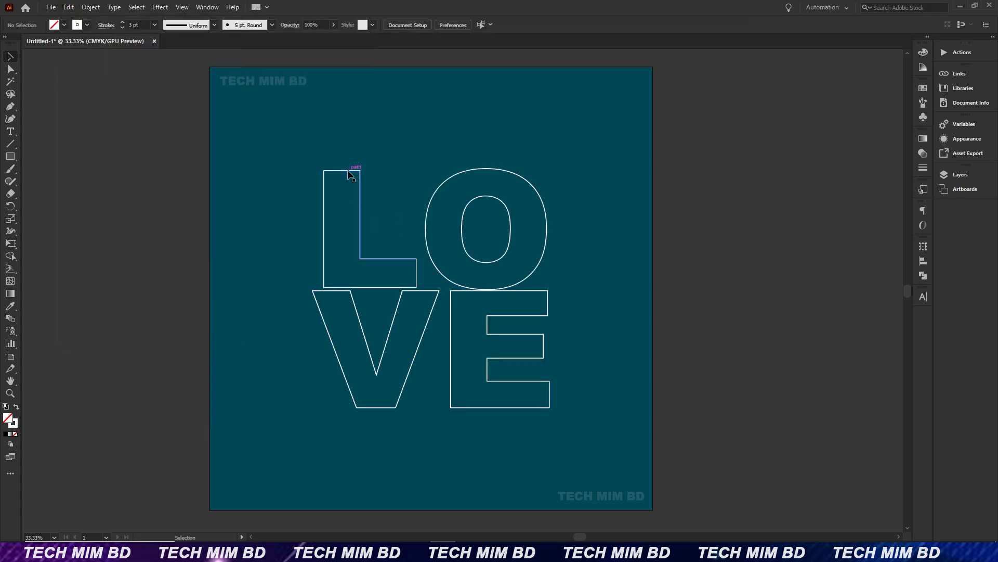
pyautogui.click(68, 8)
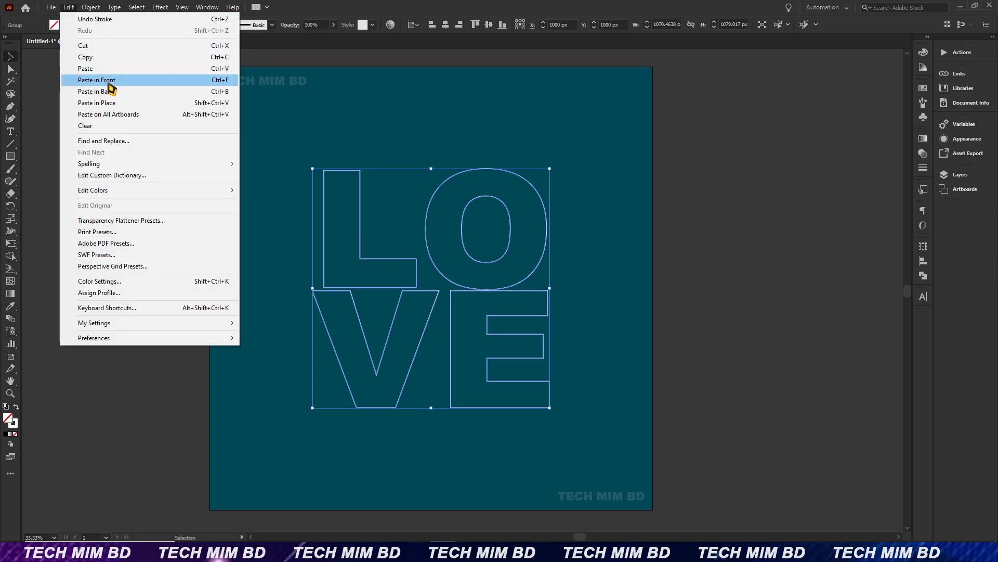
pyautogui.click(99, 55)
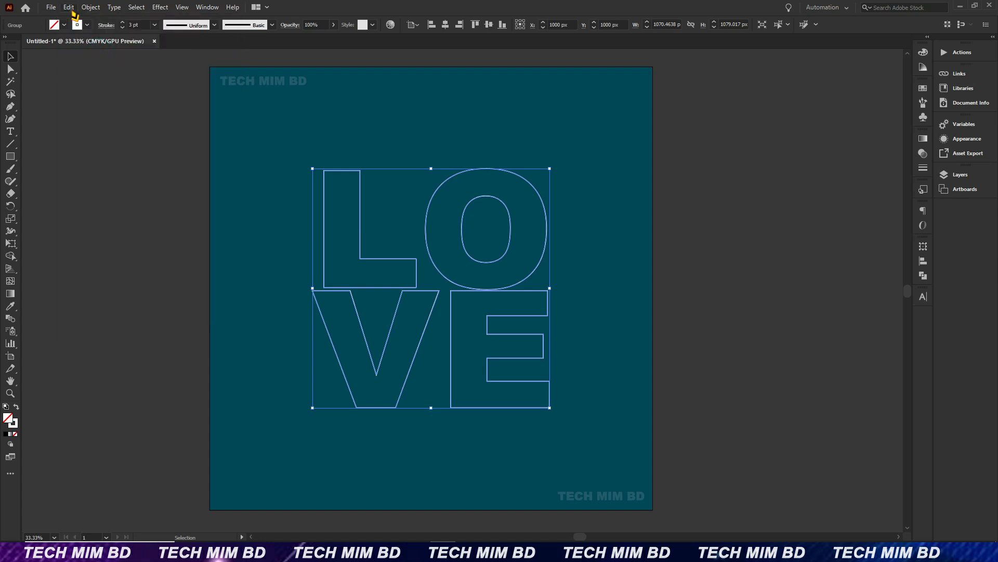
pyautogui.click(69, 8)
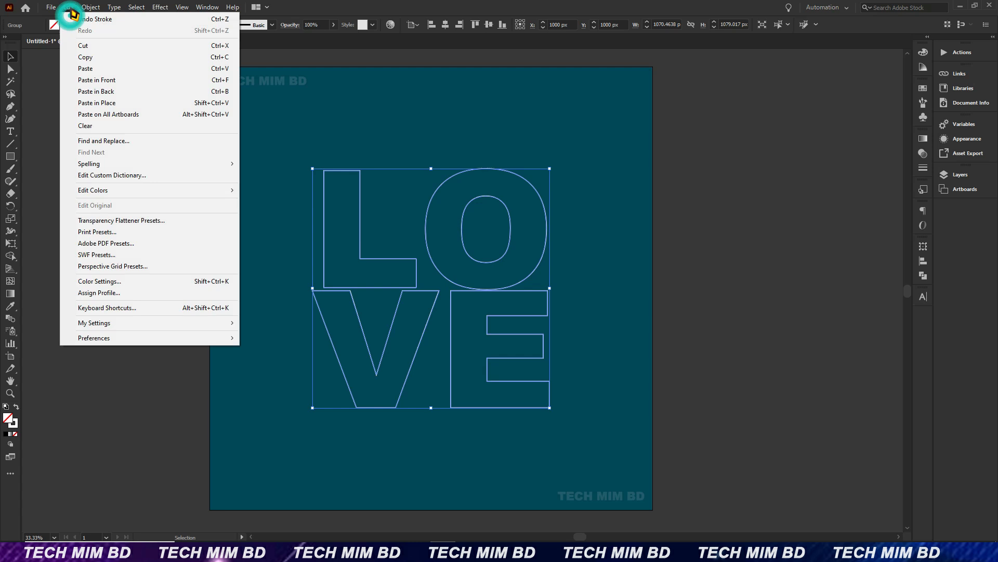
pyautogui.click(114, 94)
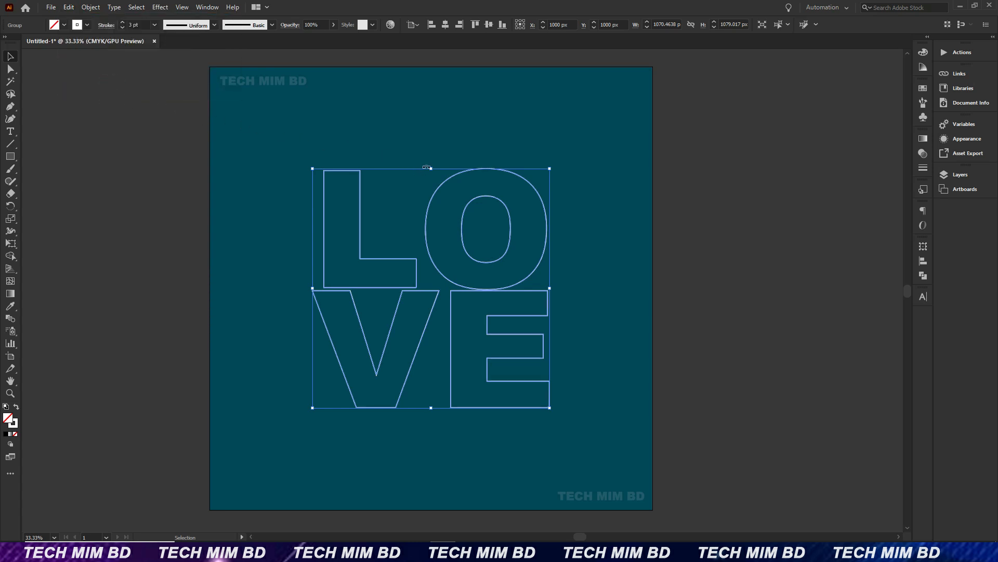
pyautogui.moveTo(433, 168); pyautogui.dragTo(426, 271)
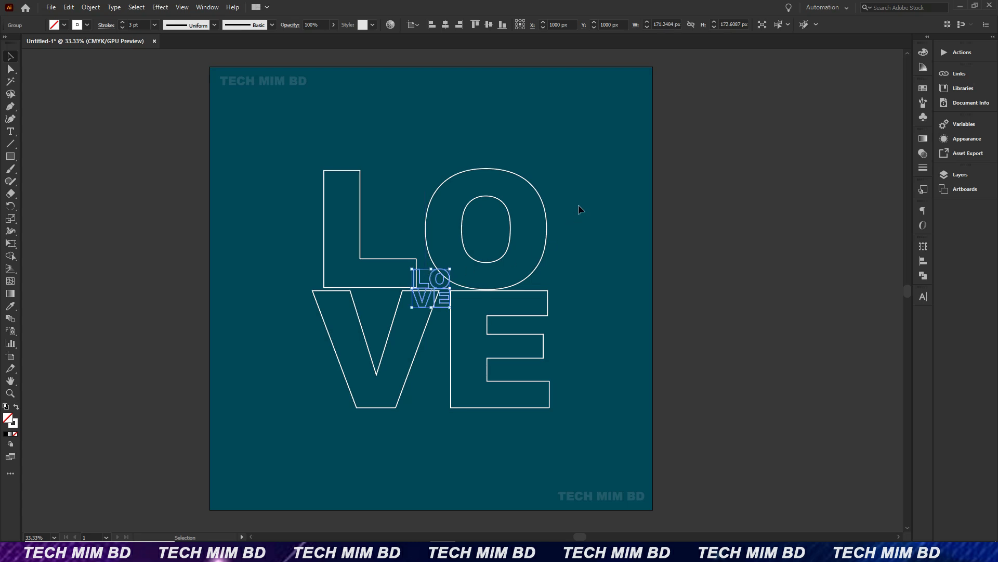
# Step: Select both the large and small LOVE groups and set the blend options to Specified Steps with 100 steps
pyautogui.moveTo(607, 164); pyautogui.dragTo(552, 201)
pyautogui.moveTo(364, 342); pyautogui.dragTo(366, 344)
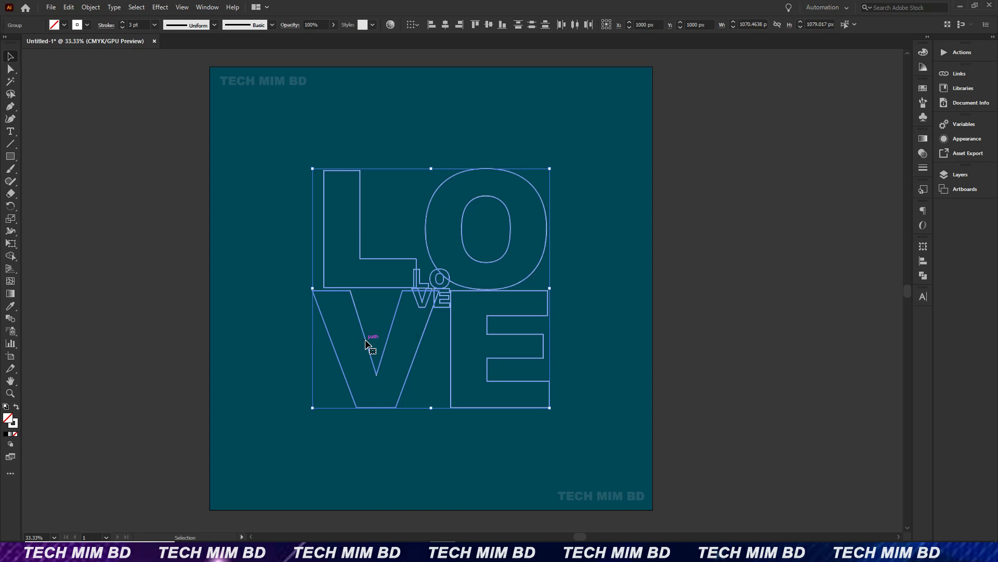
pyautogui.doubleClick(10, 319)
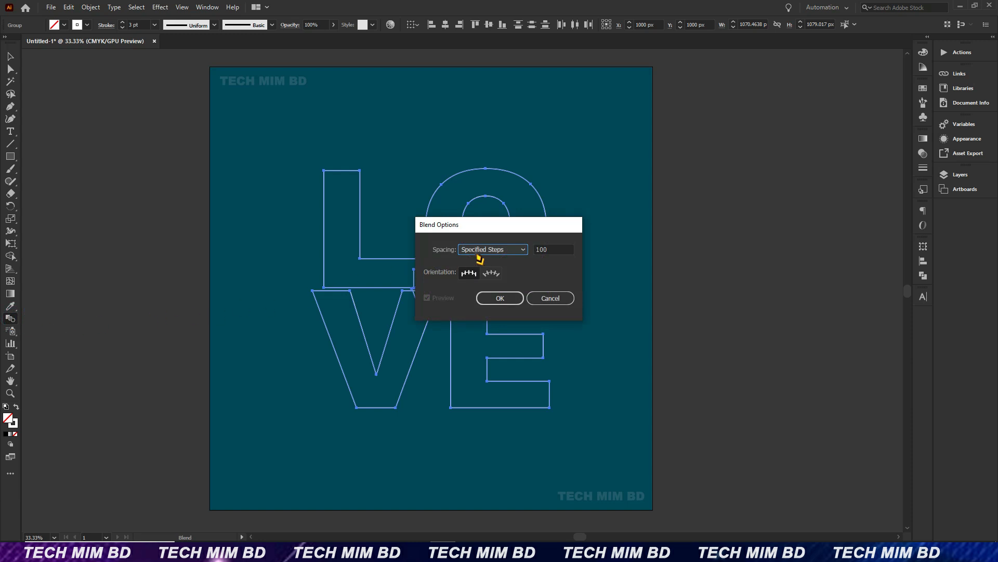
pyautogui.click(478, 251)
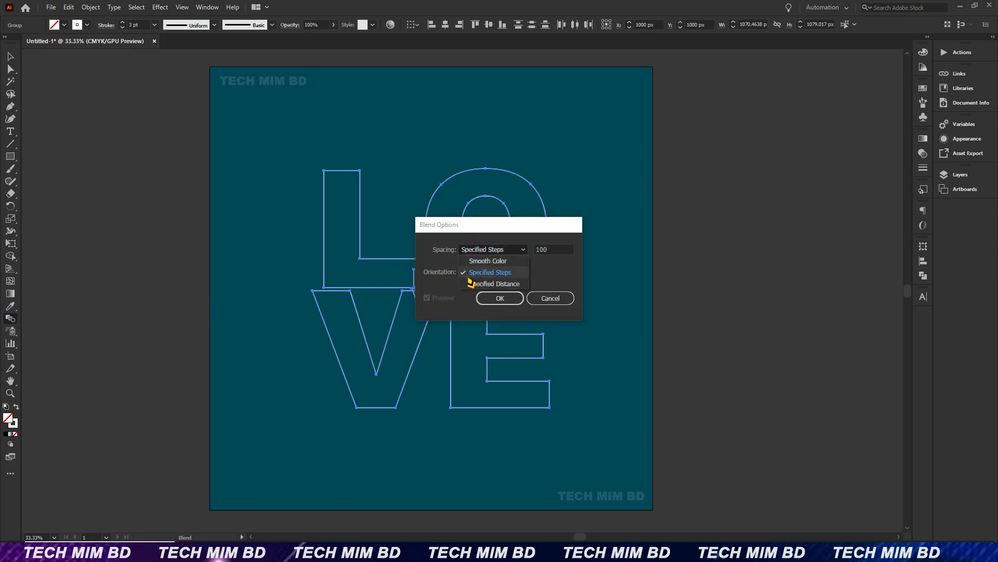
pyautogui.click(496, 274)
pyautogui.click(467, 273)
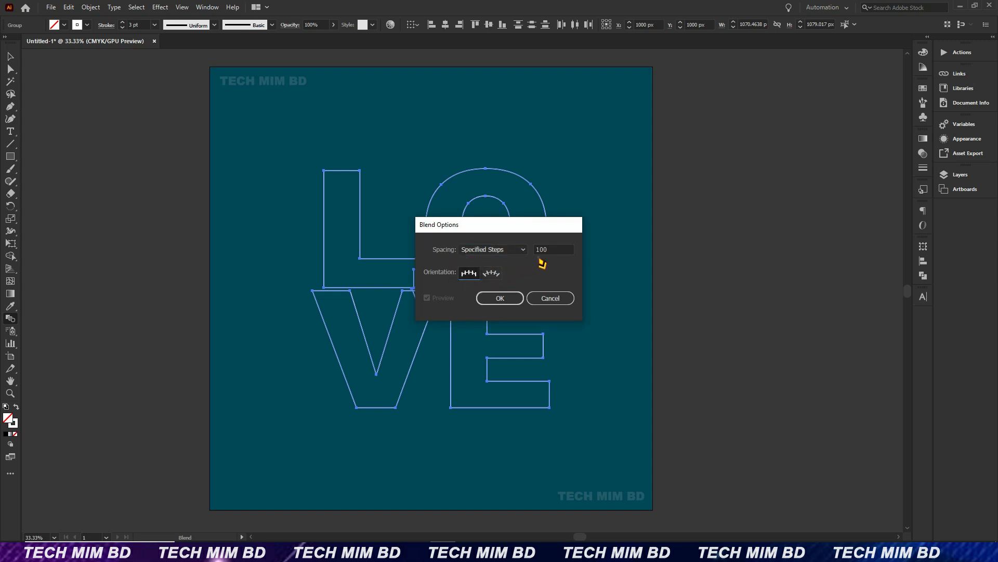
pyautogui.doubleClick(552, 247)
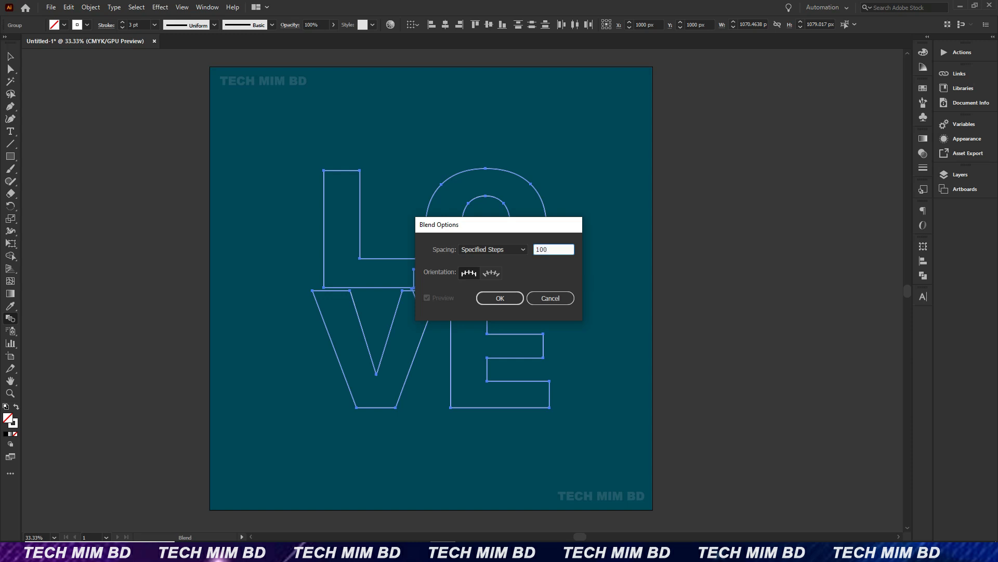
pyautogui.click(501, 300)
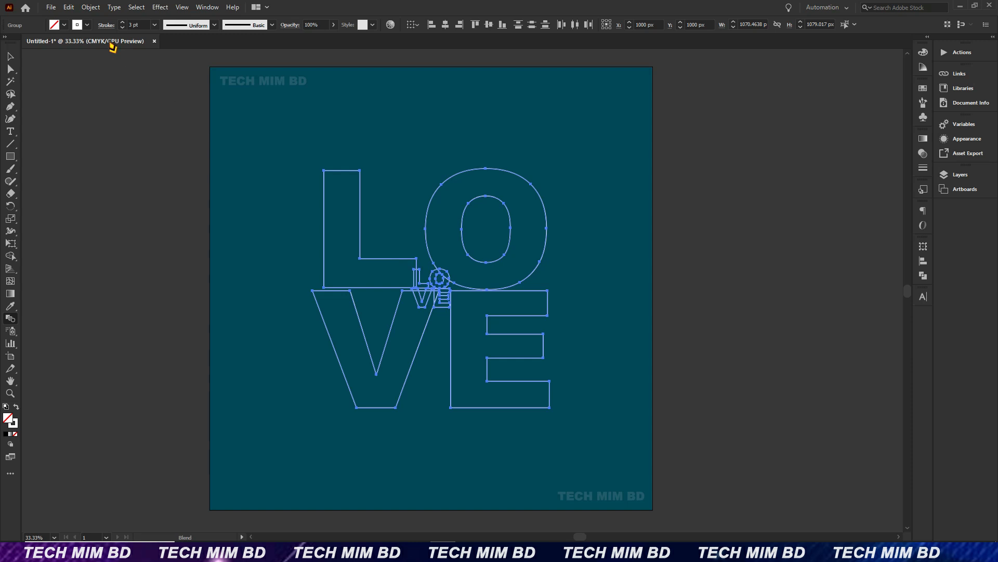
# Step: Make a blend between the two LOVE groups and deselect it
pyautogui.click(90, 7)
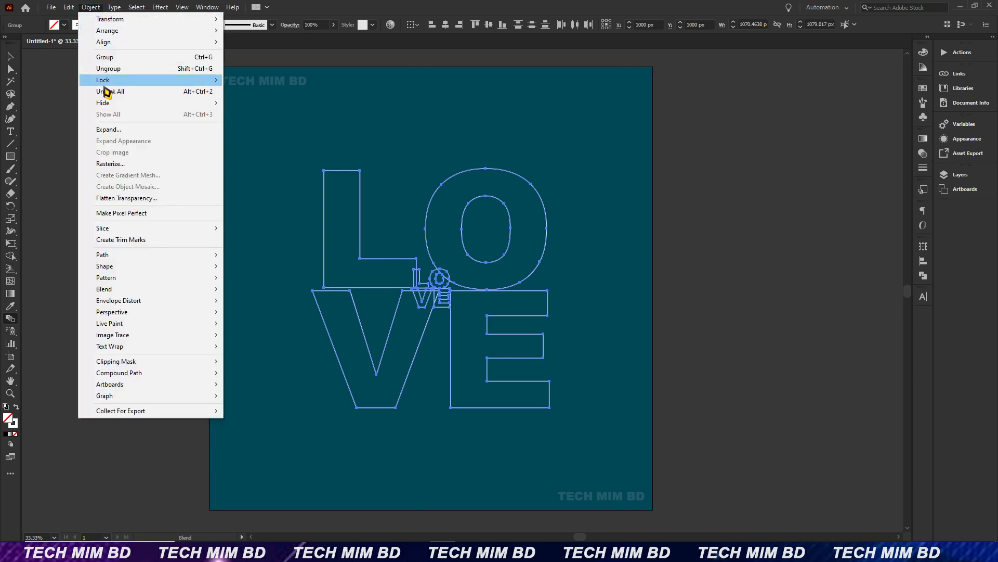
pyautogui.moveTo(139, 289)
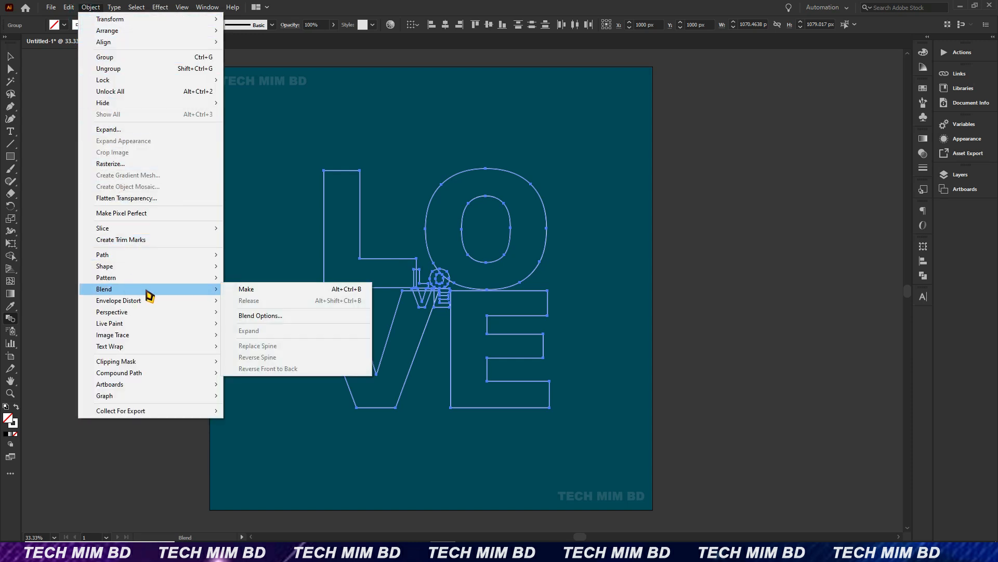
pyautogui.click(246, 289)
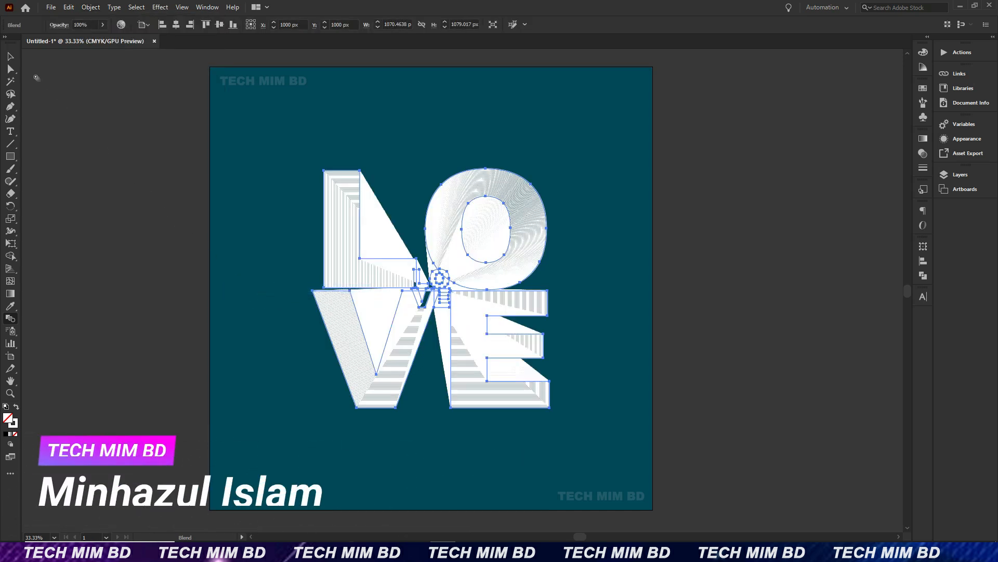
pyautogui.click(11, 56)
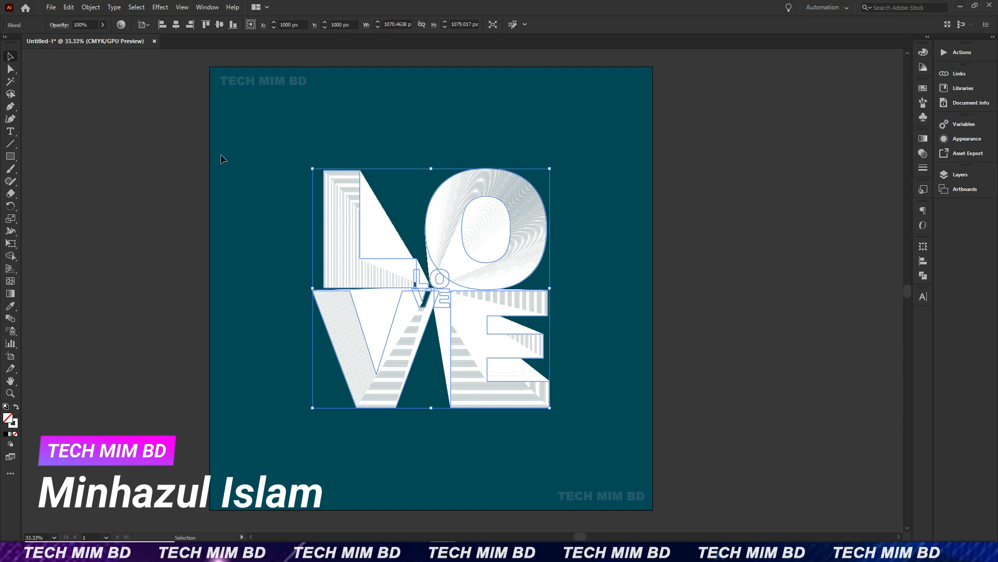
pyautogui.click(239, 163)
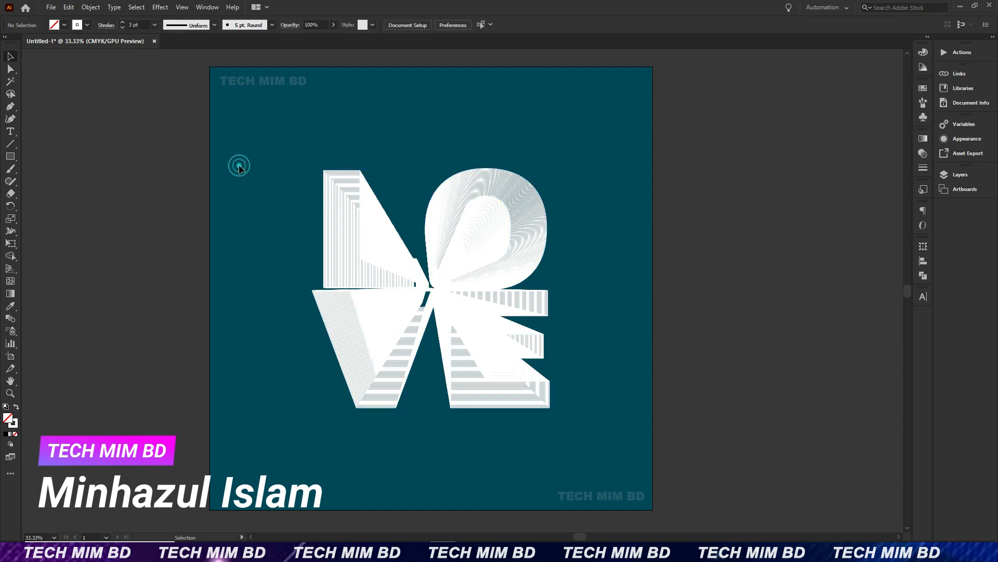
# Step: Isolate the LOVE blend and select only the small LOVE group at its centre
pyautogui.click(420, 274)
pyautogui.rightClick(422, 276)
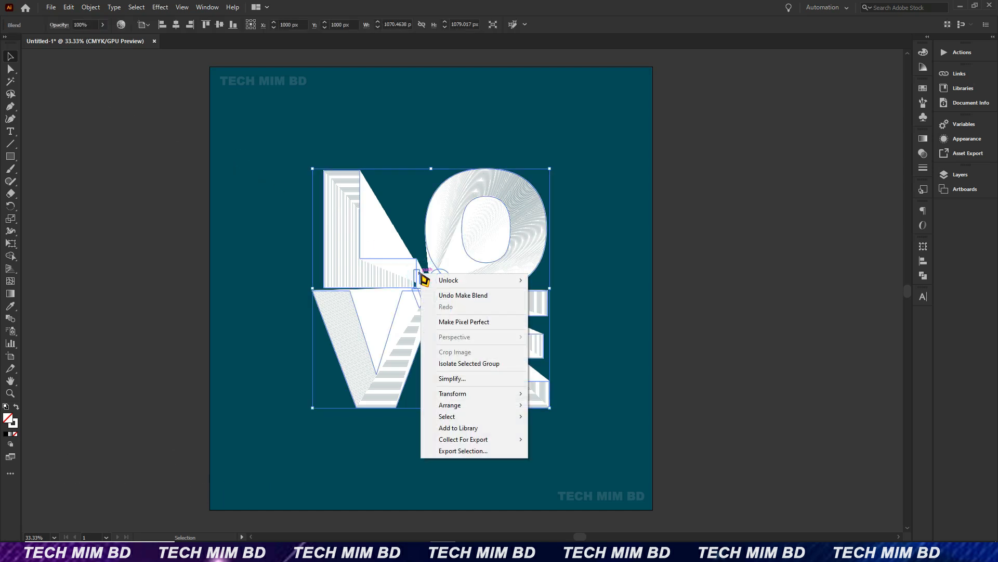
pyautogui.click(448, 365)
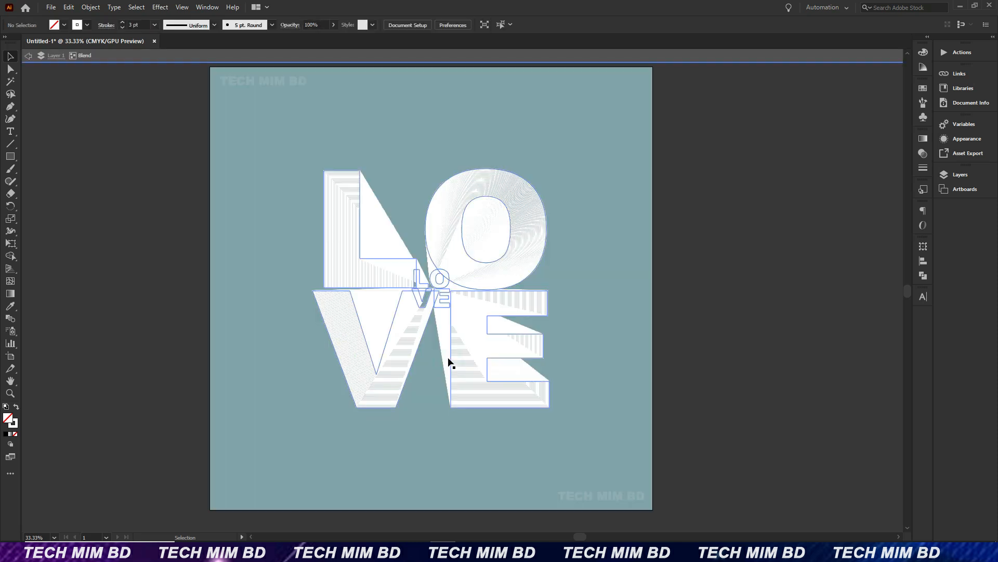
pyautogui.hotkey('ctrl', 'space')
pyautogui.moveTo(420, 282); pyautogui.dragTo(633, 270)
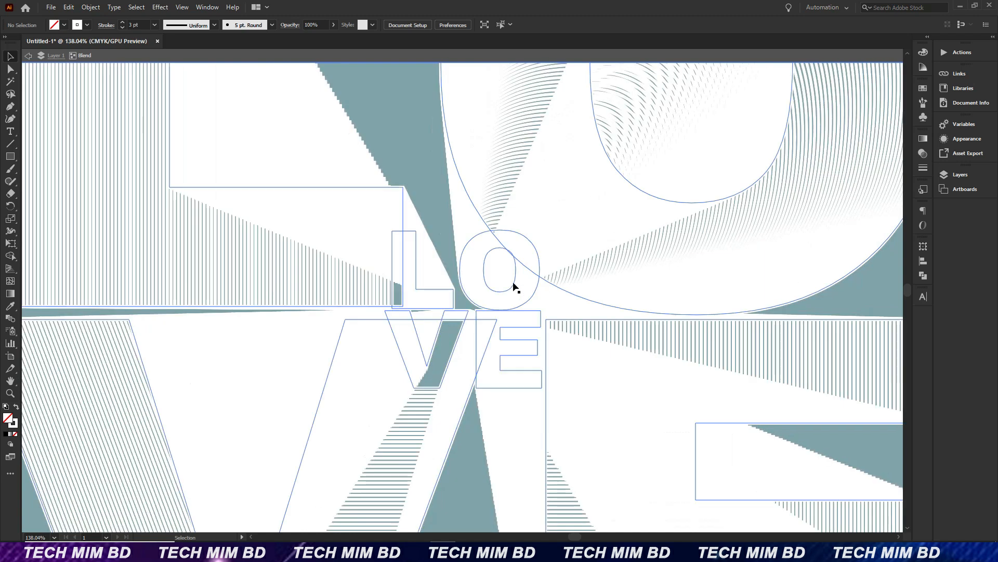
pyautogui.click(452, 289)
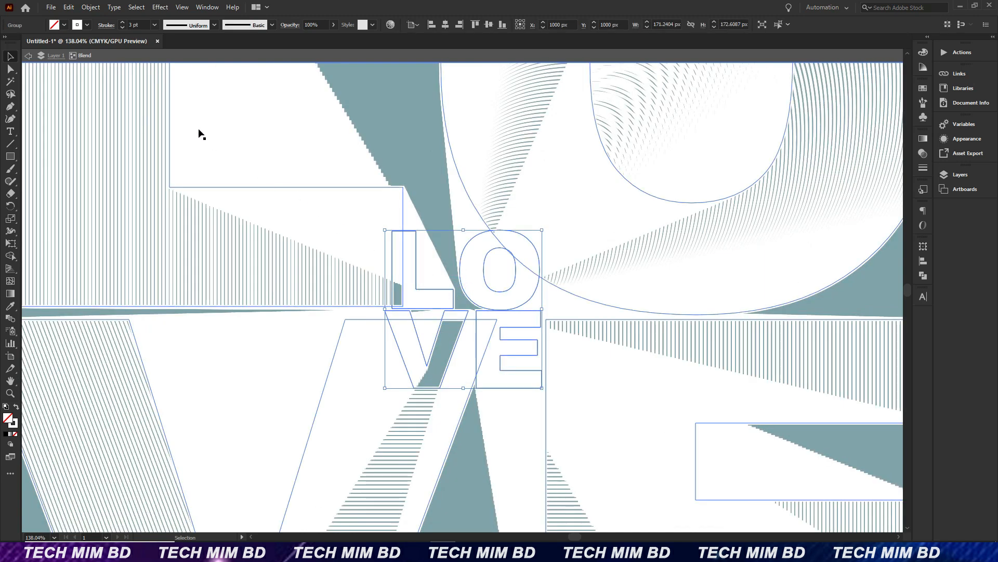
# Step: Try a medium blue and a light blue stroke colour on the small LOVE group
pyautogui.click(88, 25)
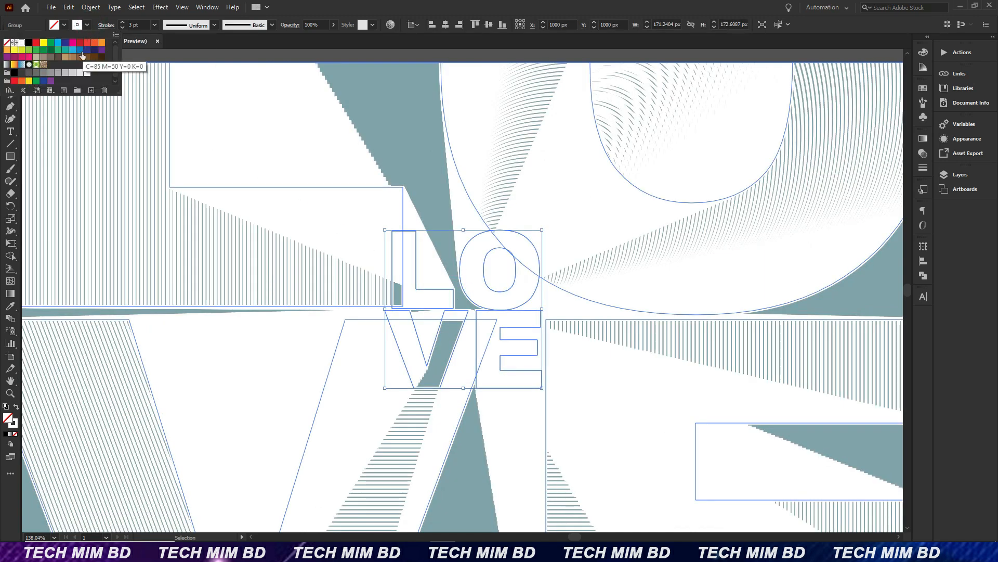
pyautogui.click(79, 50)
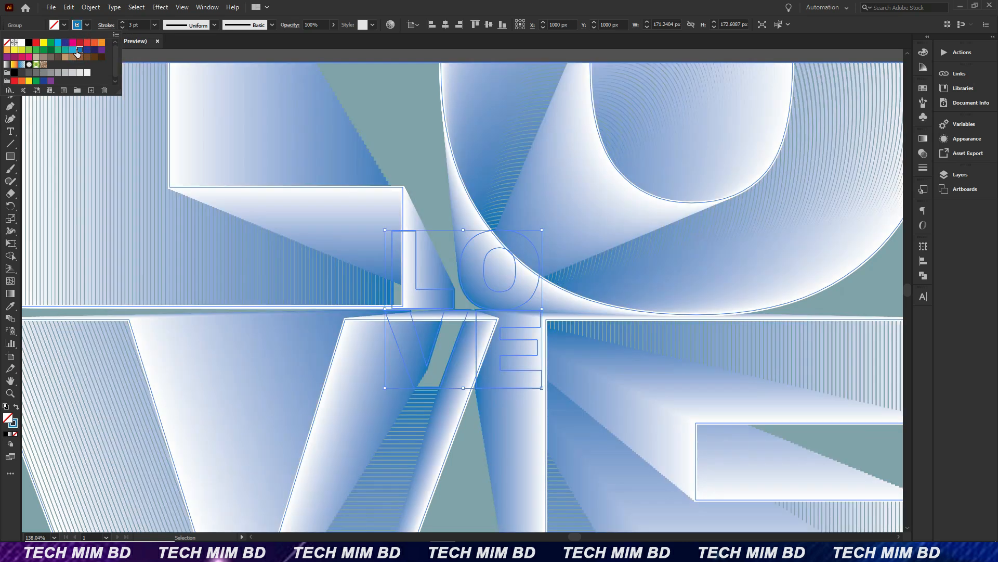
pyautogui.click(73, 50)
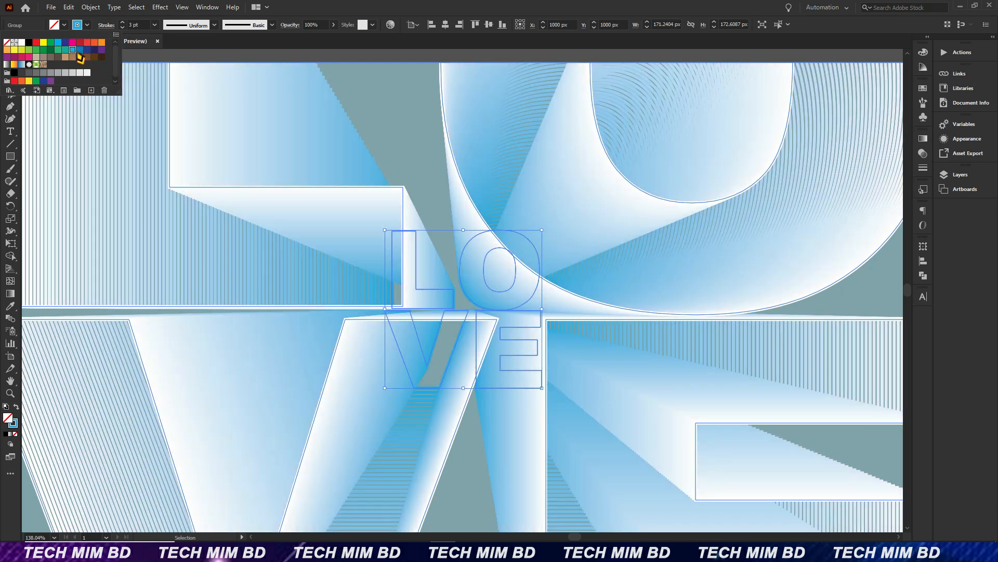
# Step: Set the small LOVE group's stroke to the C=85 M=50 Y=0 K=0 blue, exit isolation mode and deselect
pyautogui.hotkey('ctrl', 'space')
pyautogui.moveTo(473, 141); pyautogui.dragTo(268, 178)
pyautogui.click(87, 24)
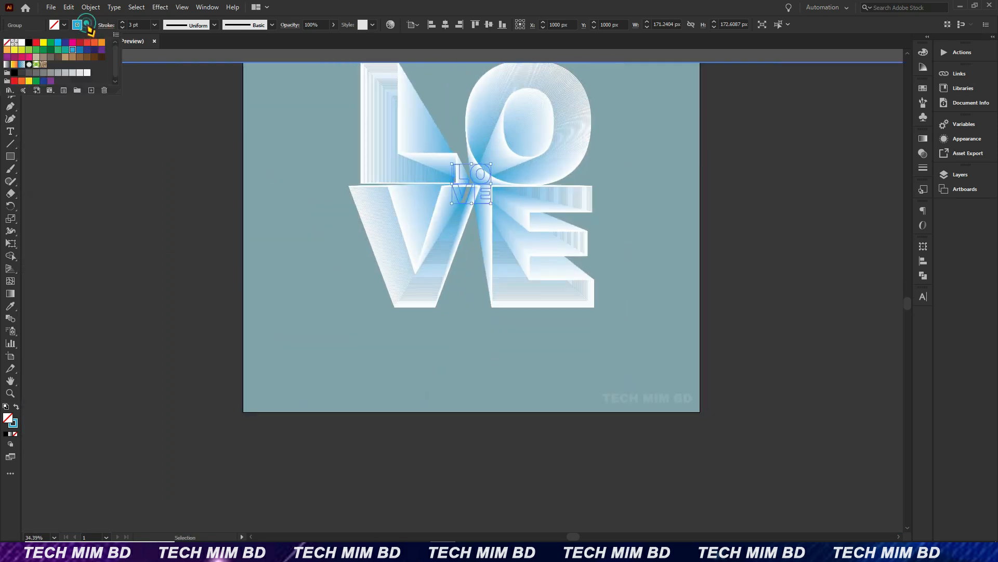
pyautogui.click(80, 52)
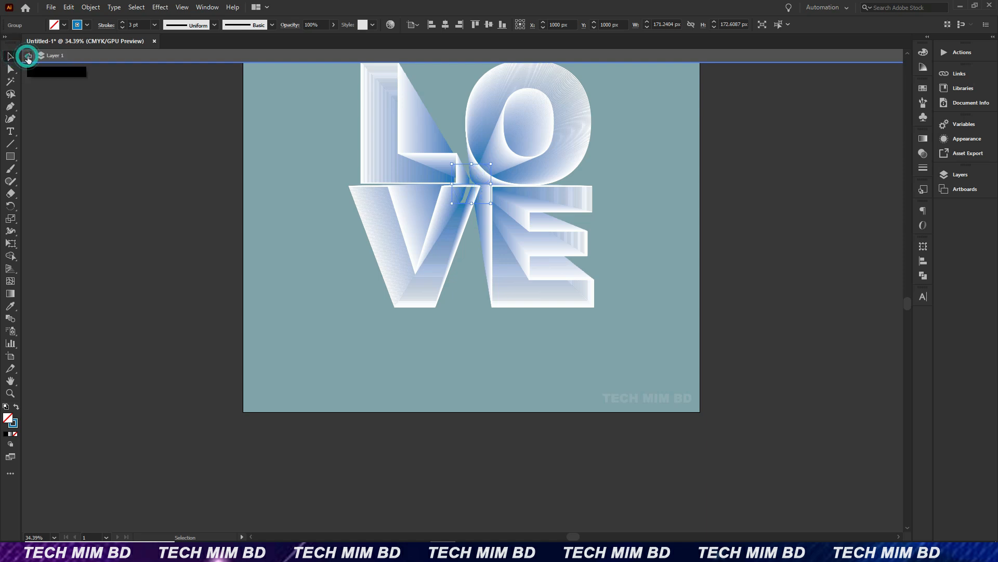
pyautogui.click(28, 56)
pyautogui.doubleClick(90, 113)
pyautogui.moveTo(270, 173); pyautogui.dragTo(231, 281)
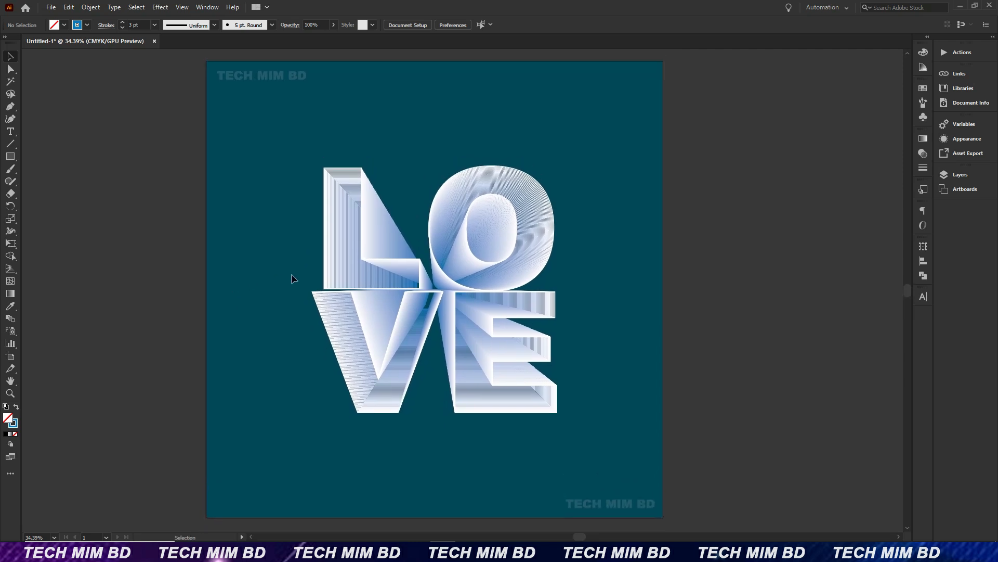
# Step: Move the LOVE blend up to about Y 816 px, expand its object, fill and stroke, and expand the resulting group's fill and stroke
pyautogui.moveTo(420, 271); pyautogui.dragTo(423, 229)
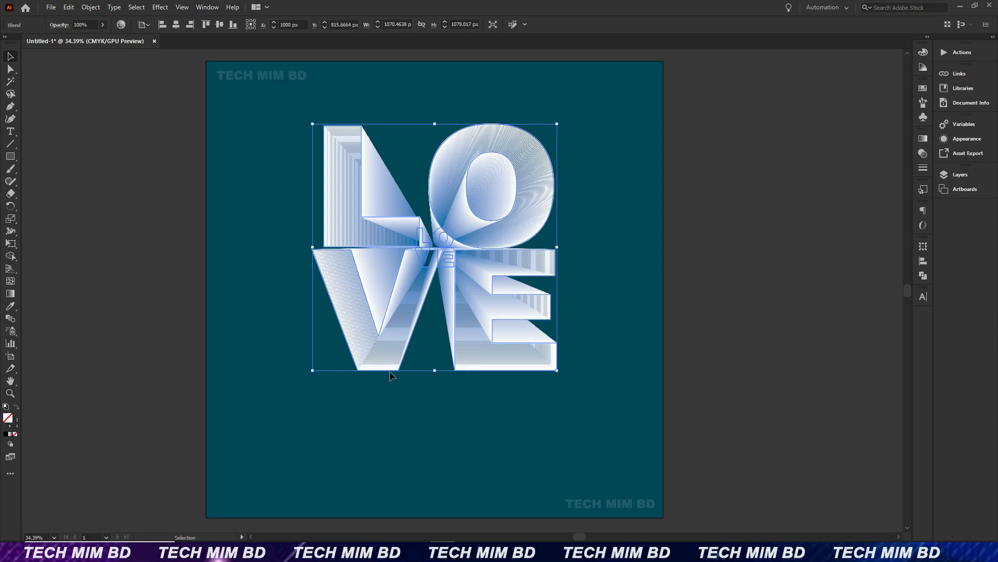
pyautogui.click(91, 8)
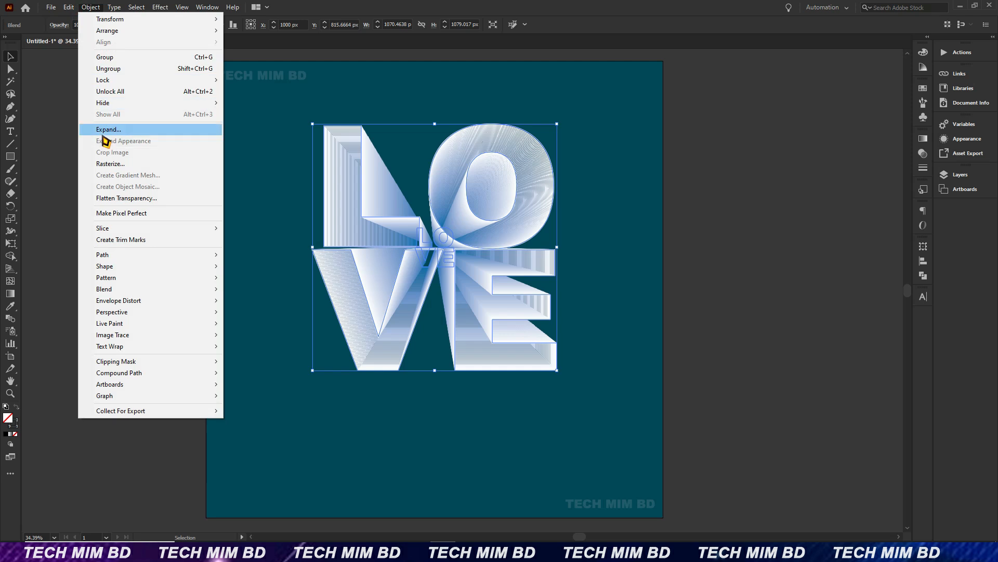
pyautogui.click(104, 132)
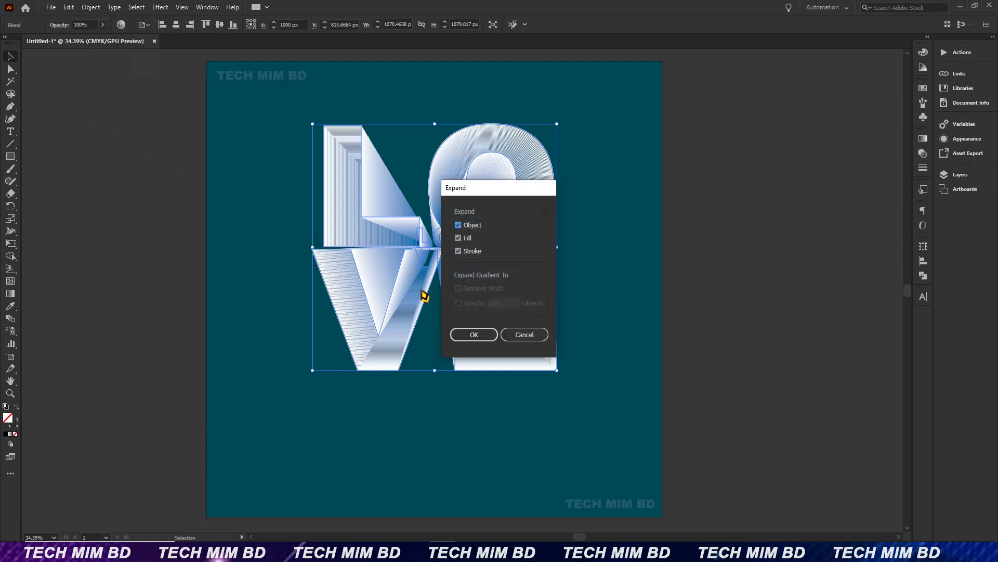
pyautogui.click(486, 337)
pyautogui.click(88, 7)
pyautogui.click(125, 129)
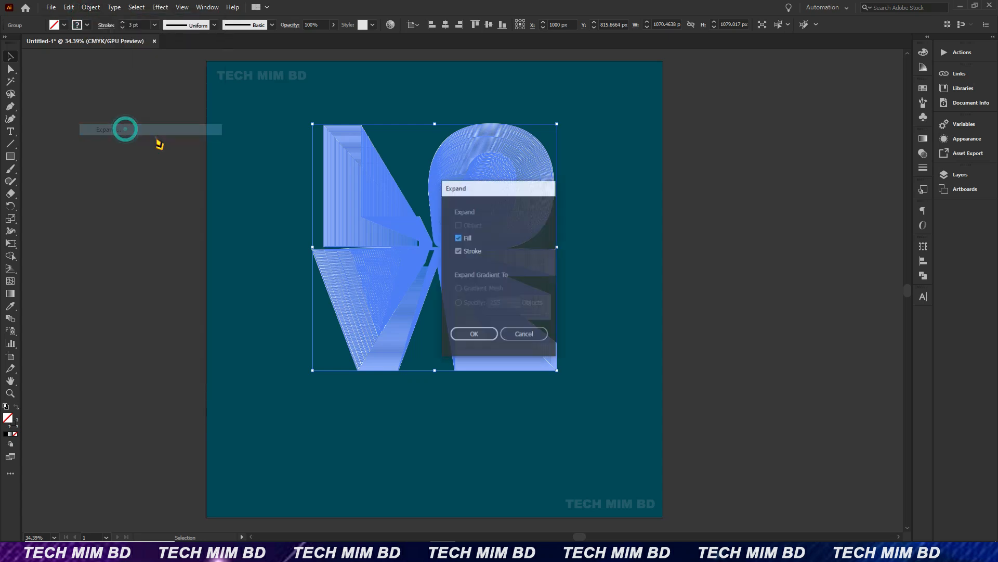
pyautogui.click(467, 335)
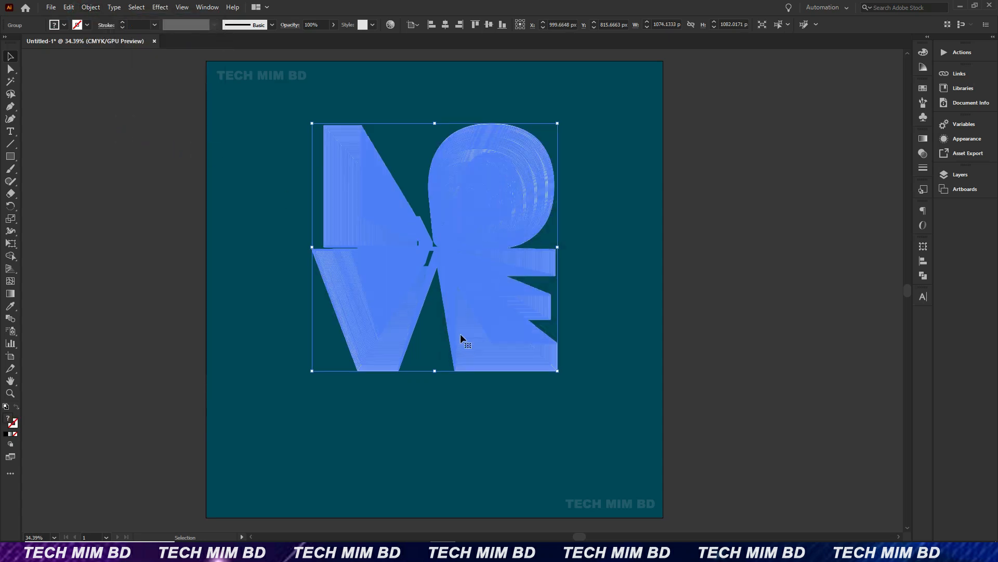
# Step: Enlarge the expanded LOVE artwork proportionally, position it in the upper part of the artboard and deselect it
pyautogui.click(237, 283)
pyautogui.scroll(5, 504, 277)
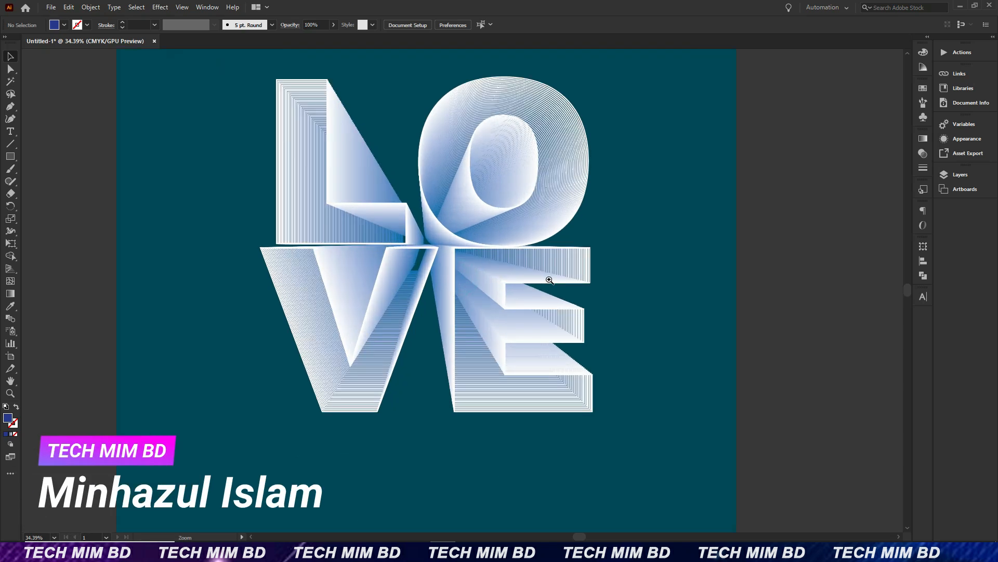
pyautogui.moveTo(570, 343); pyautogui.dragTo(446, 311)
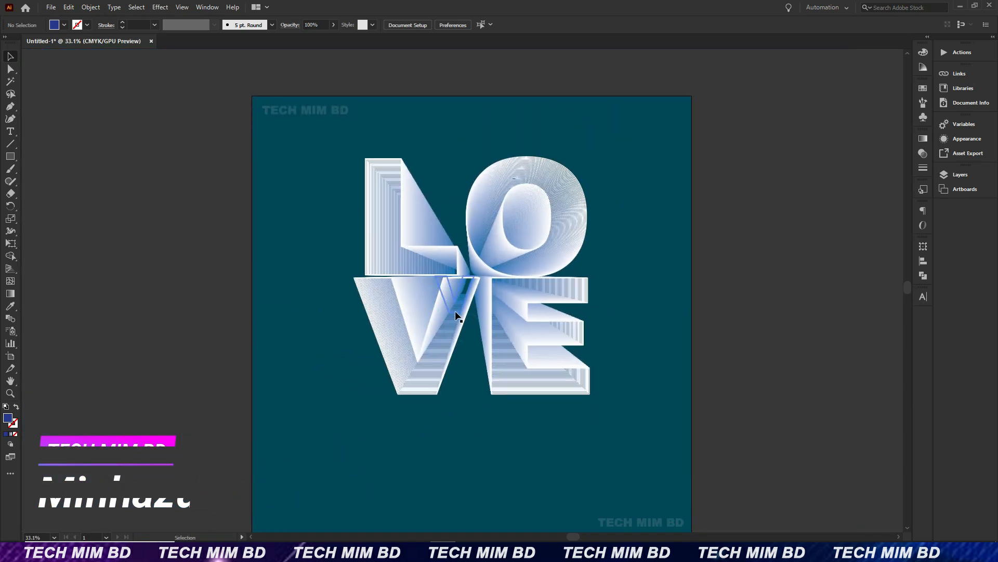
pyautogui.click(456, 314)
pyautogui.moveTo(471, 396); pyautogui.dragTo(474, 447)
pyautogui.moveTo(512, 382); pyautogui.dragTo(510, 374)
pyautogui.click(674, 305)
# Step: Add the text SUBSCRIBE in Arial Black below the LOVE artwork, enlarge it to about 197 pt and recolour its fill with a swatch
pyautogui.press('t')
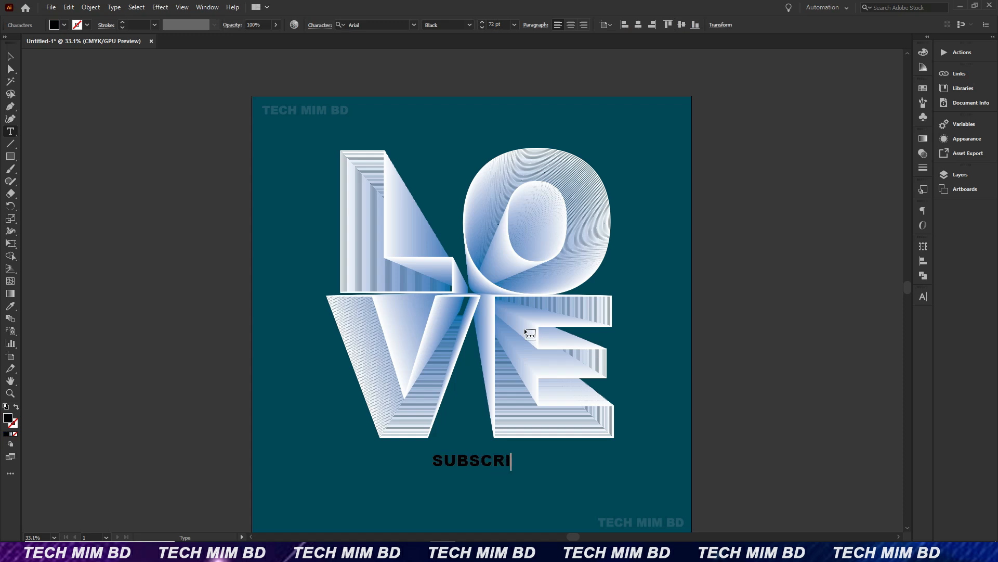
pyautogui.moveTo(537, 462); pyautogui.dragTo(583, 482)
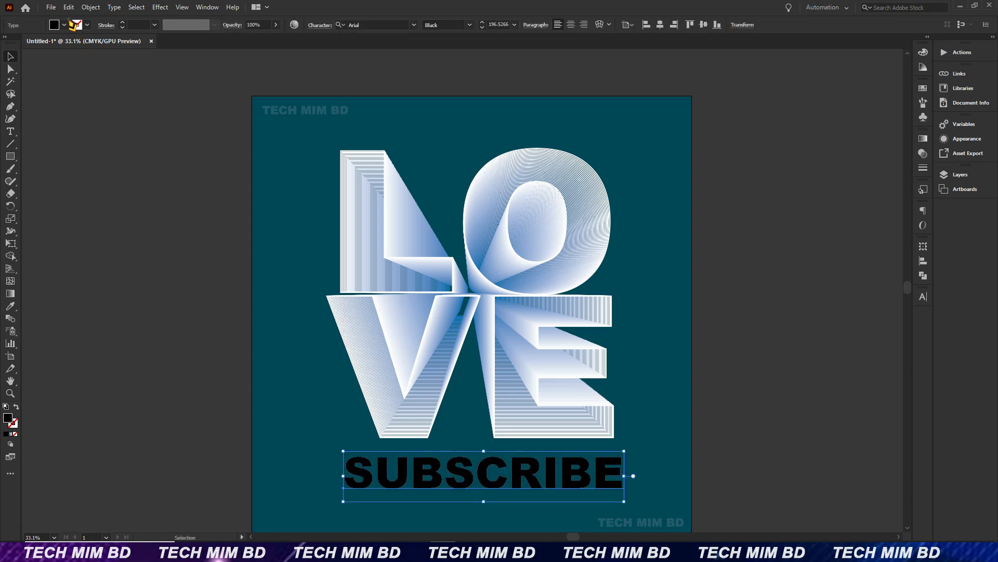
pyautogui.click(63, 24)
pyautogui.click(47, 43)
pyautogui.click(107, 247)
pyautogui.click(109, 244)
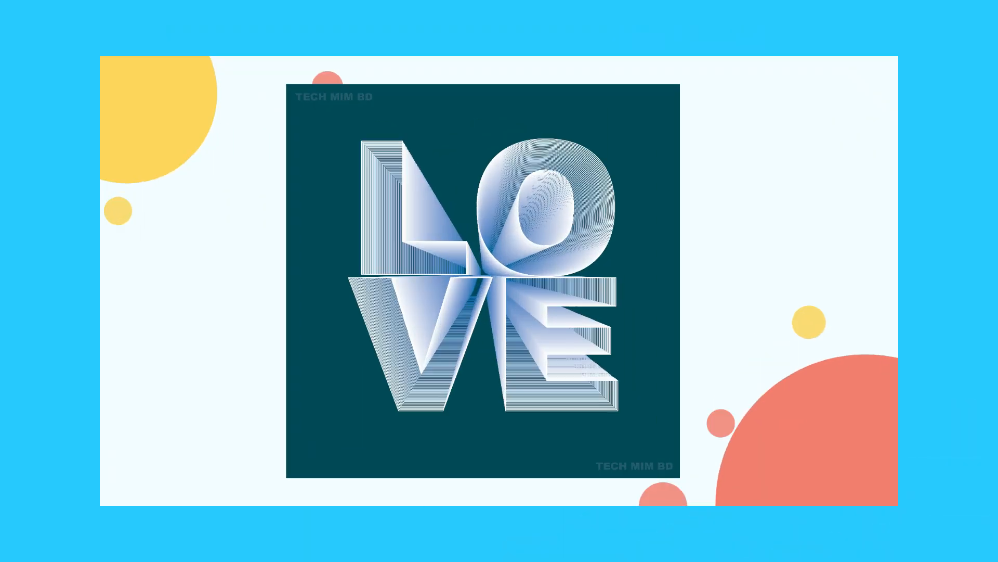